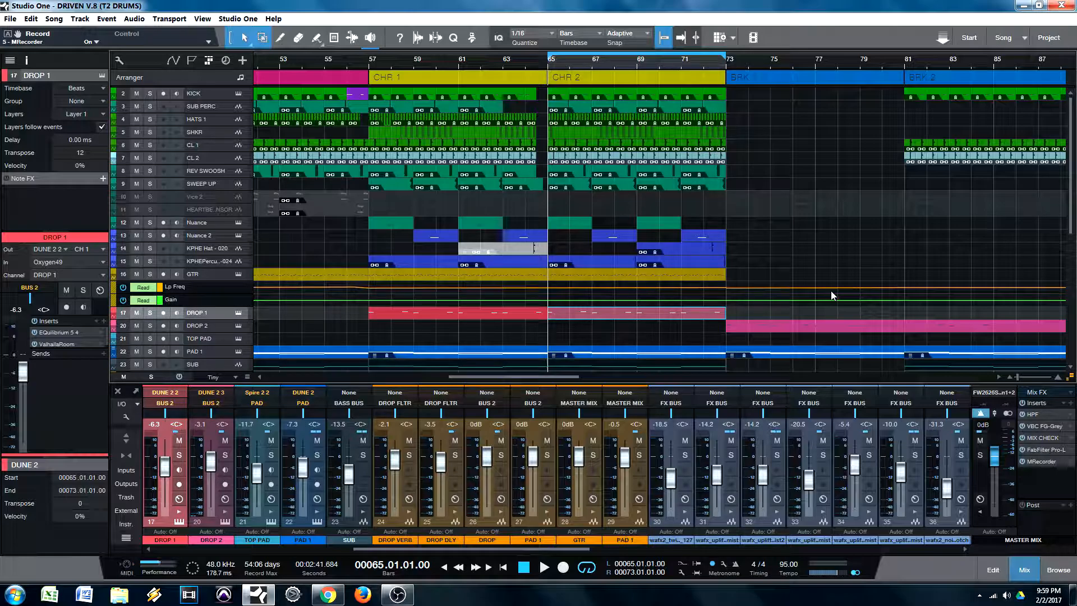
Select the GTR part in the CHR 2 section and play the full mix from bar 65
{"action": "left_click", "coordinate": [460, 554]}
{"action": "left_click_drag", "start_coordinate": [490, 549], "coordinate": [532, 550]}
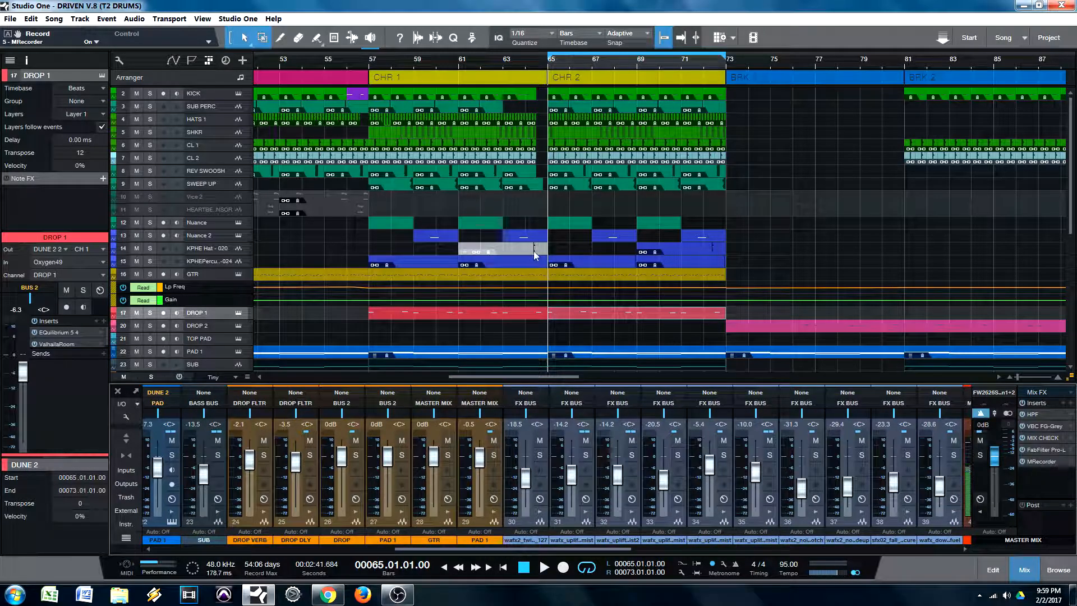
{"action": "left_click", "coordinate": [563, 273]}
{"action": "key", "text": "space"}
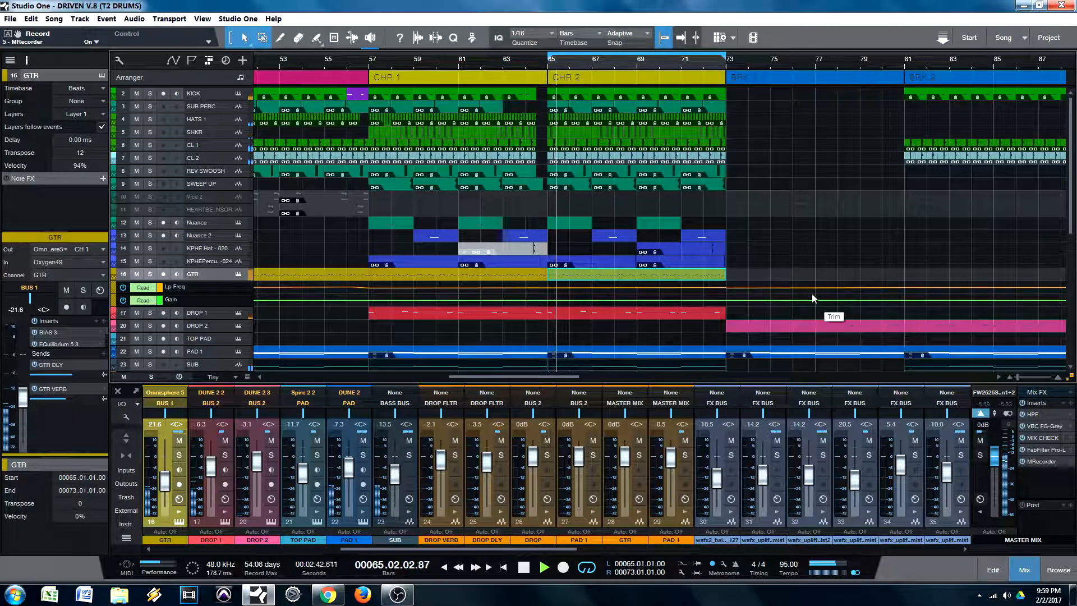
Solo the DRUM BUS channel in the mixer, listen to the drums alone, and stop playback
{"action": "left_click_drag", "start_coordinate": [521, 549], "coordinate": [710, 557]}
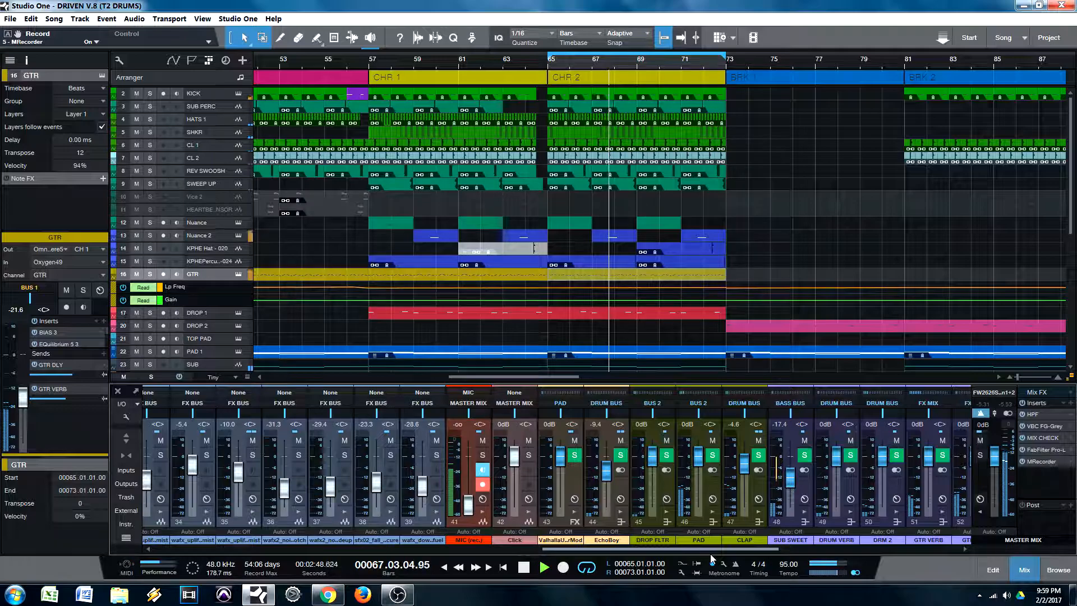
{"action": "left_click_drag", "start_coordinate": [723, 550], "coordinate": [816, 547]}
{"action": "left_click", "coordinate": [774, 455]}
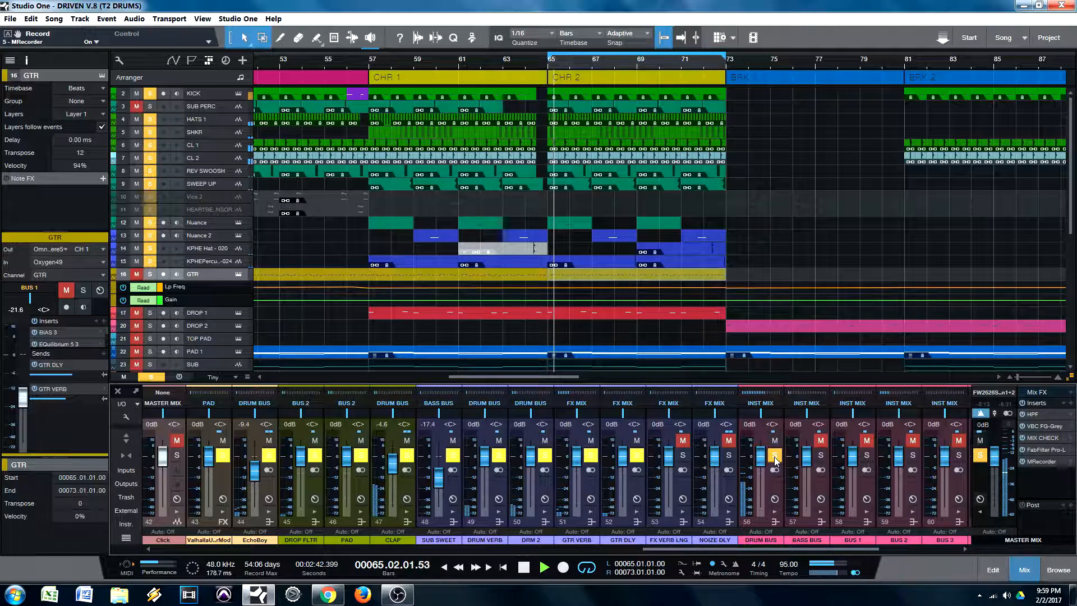
{"action": "key", "text": "space"}
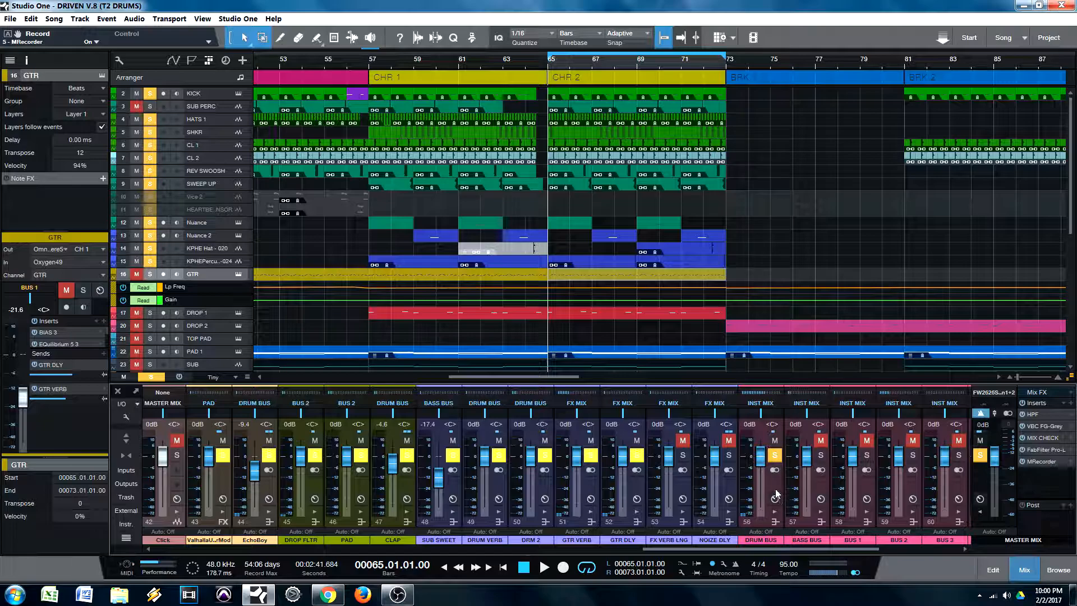
Expand the DRUM BUS channel and examine the Virtual Channel module in its Virtual Mix Rack insert, then close the plug-in window
{"action": "left_click", "coordinate": [774, 481]}
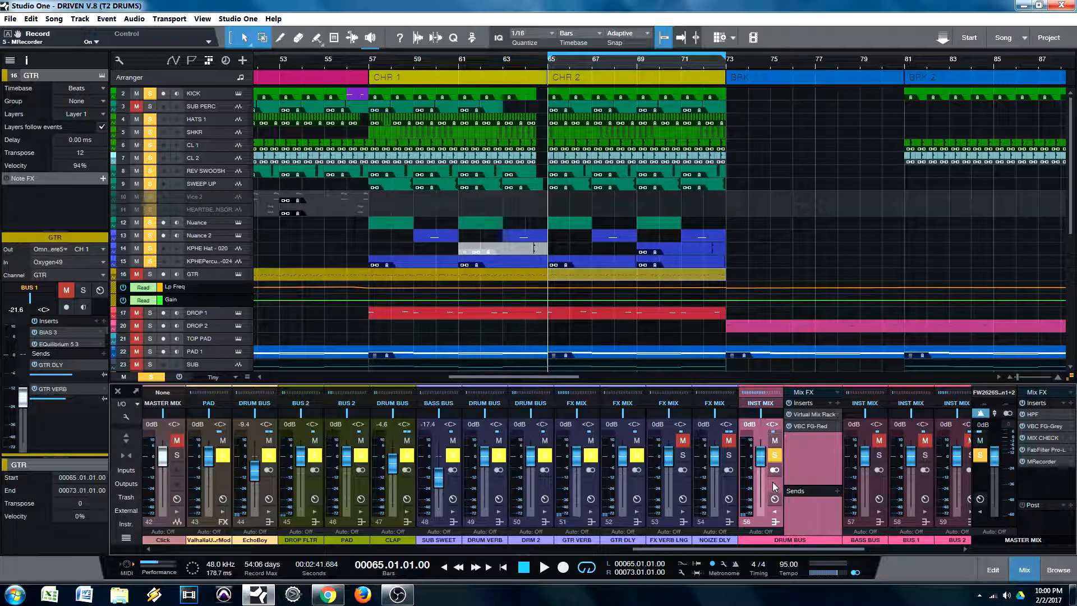
{"action": "left_click", "coordinate": [805, 415]}
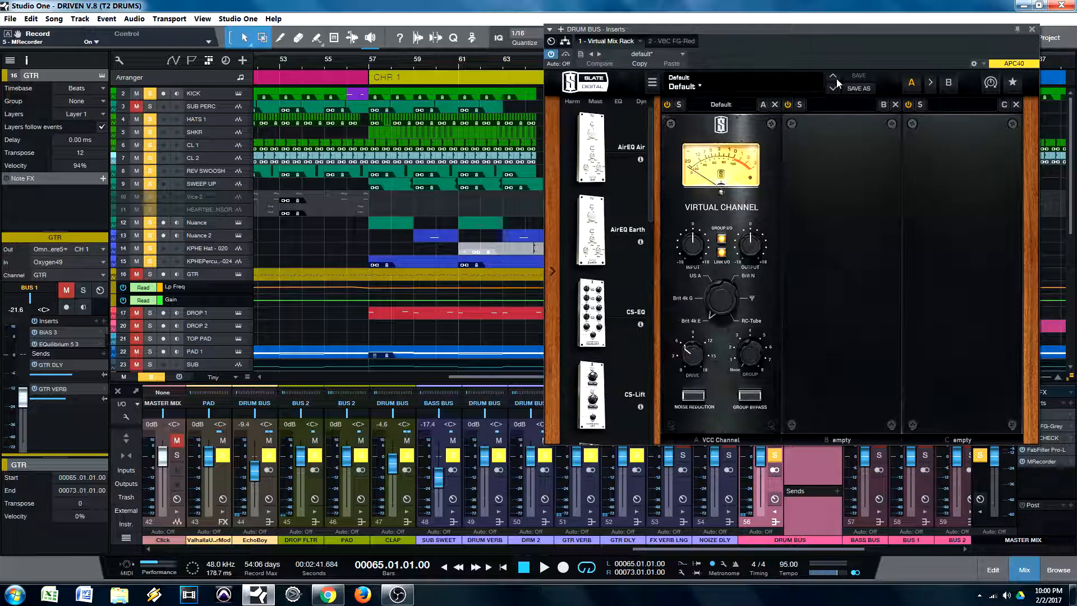
{"action": "left_click_drag", "start_coordinate": [847, 32], "coordinate": [506, 23]}
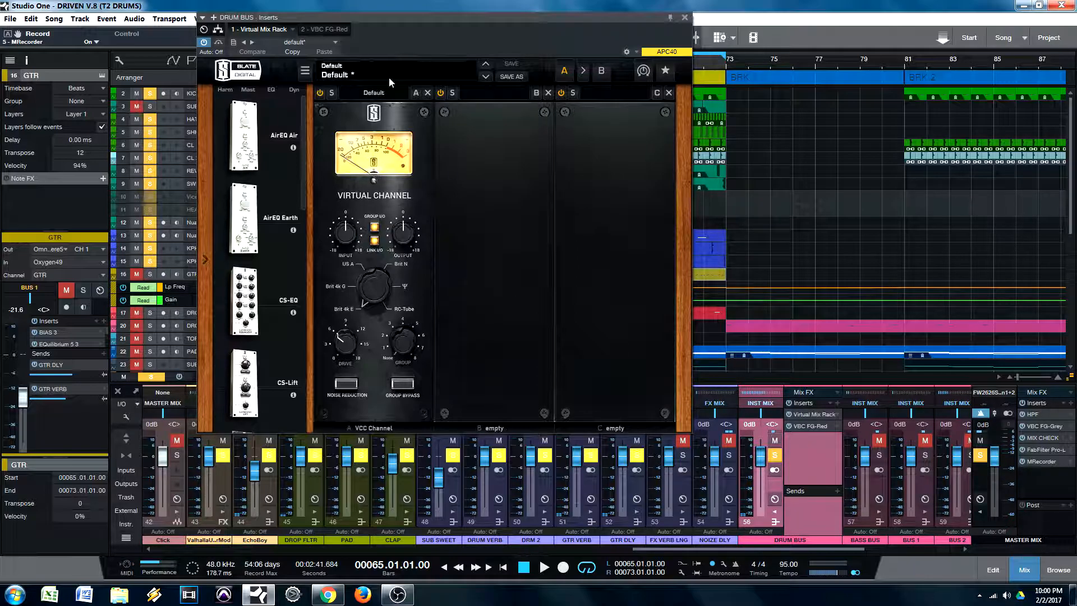
{"action": "left_click_drag", "start_coordinate": [411, 29], "coordinate": [445, 34]}
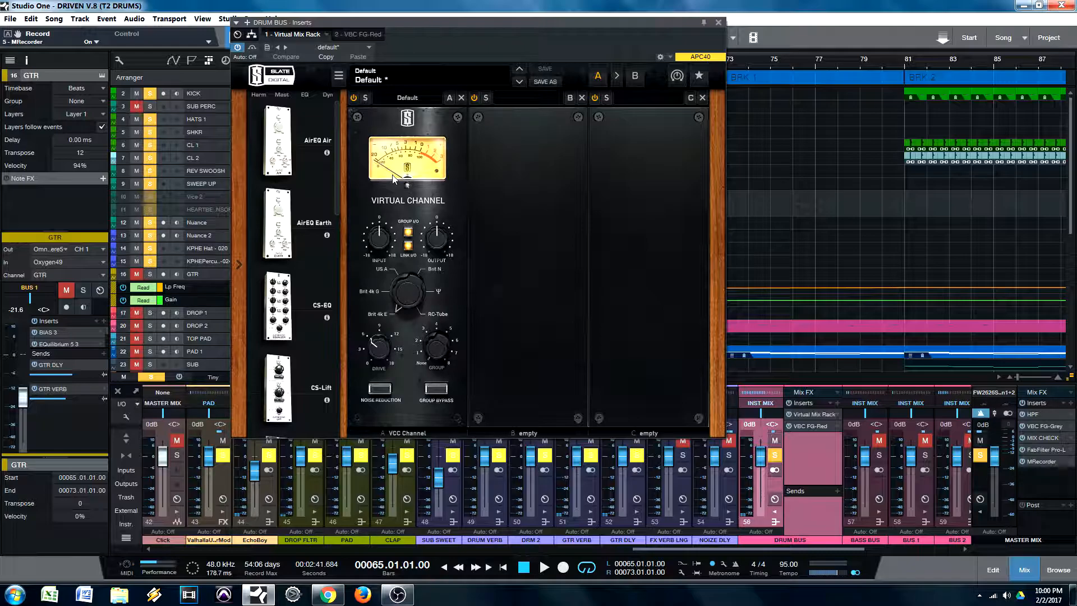
{"action": "left_click_drag", "start_coordinate": [435, 22], "coordinate": [487, 80]}
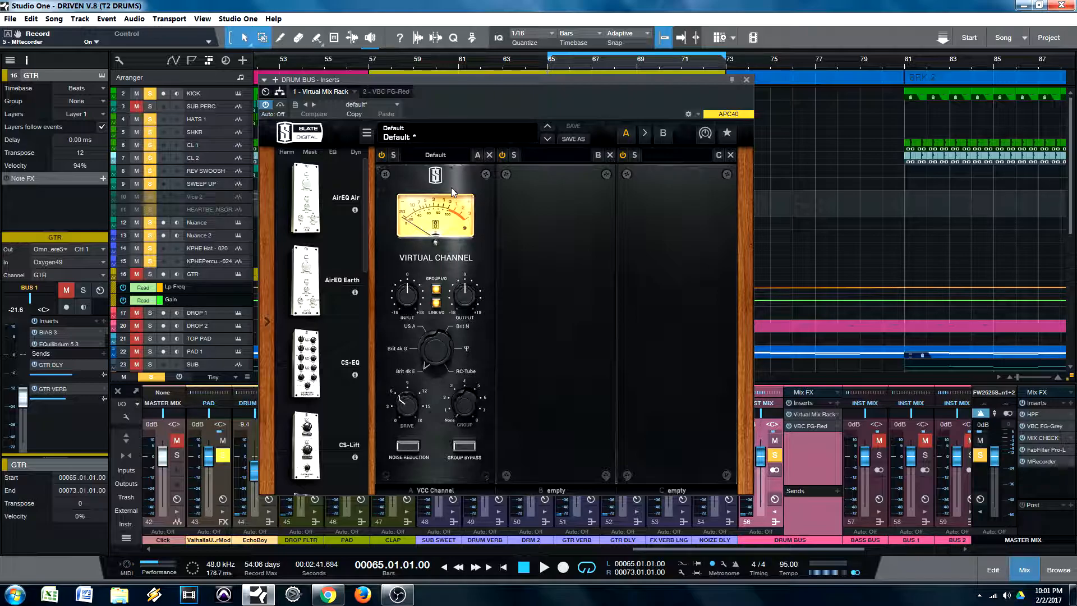
{"action": "left_click", "coordinate": [748, 79]}
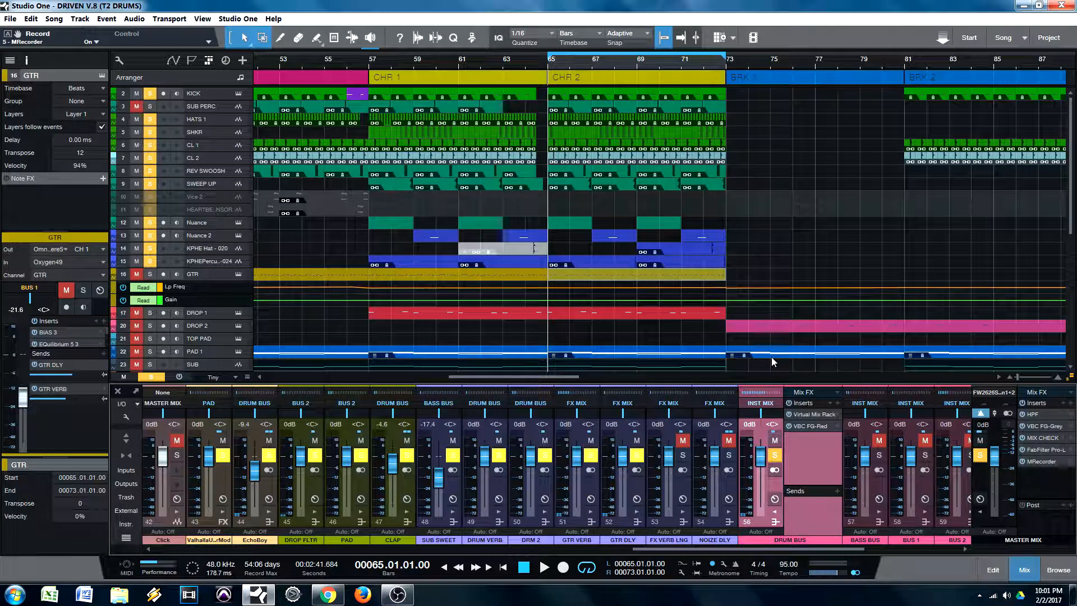
Reopen the DRUM BUS Virtual Mix Rack and compare the soloed drums with the plug-in active and bypassed, closing it when done
{"action": "left_click", "coordinate": [803, 413]}
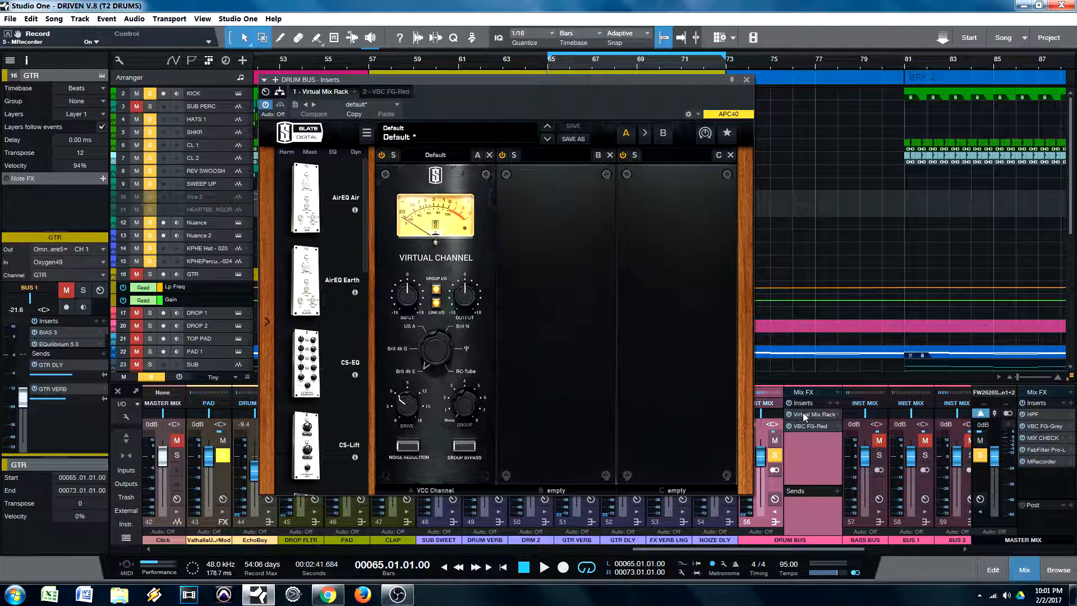
{"action": "left_click_drag", "start_coordinate": [483, 115], "coordinate": [585, 102]}
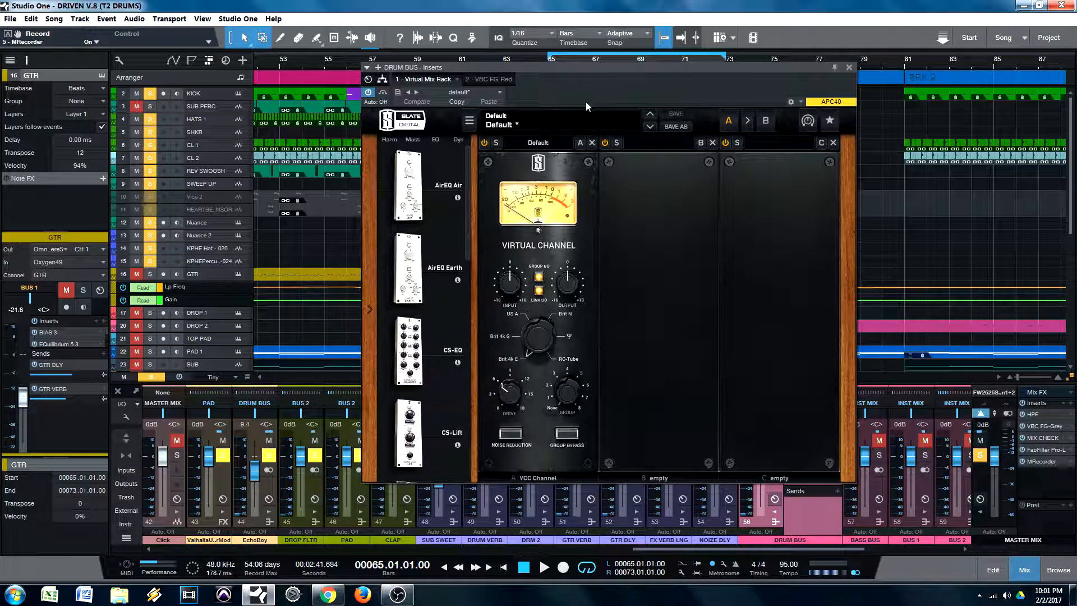
{"action": "left_click_drag", "start_coordinate": [585, 102], "coordinate": [868, 75]}
{"action": "key", "text": "space"}
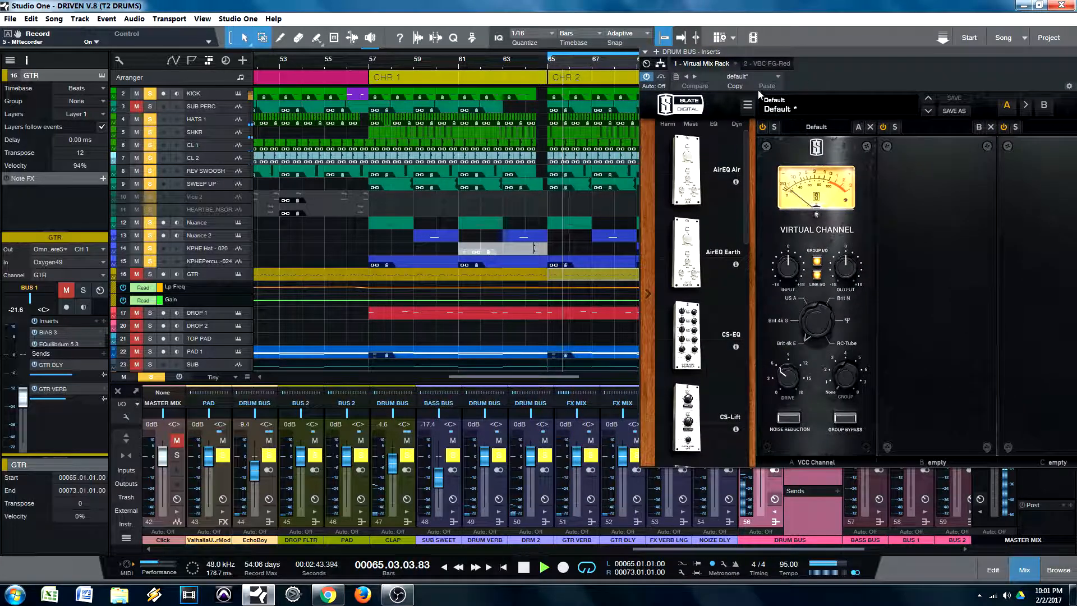
{"action": "left_click", "coordinate": [662, 77]}
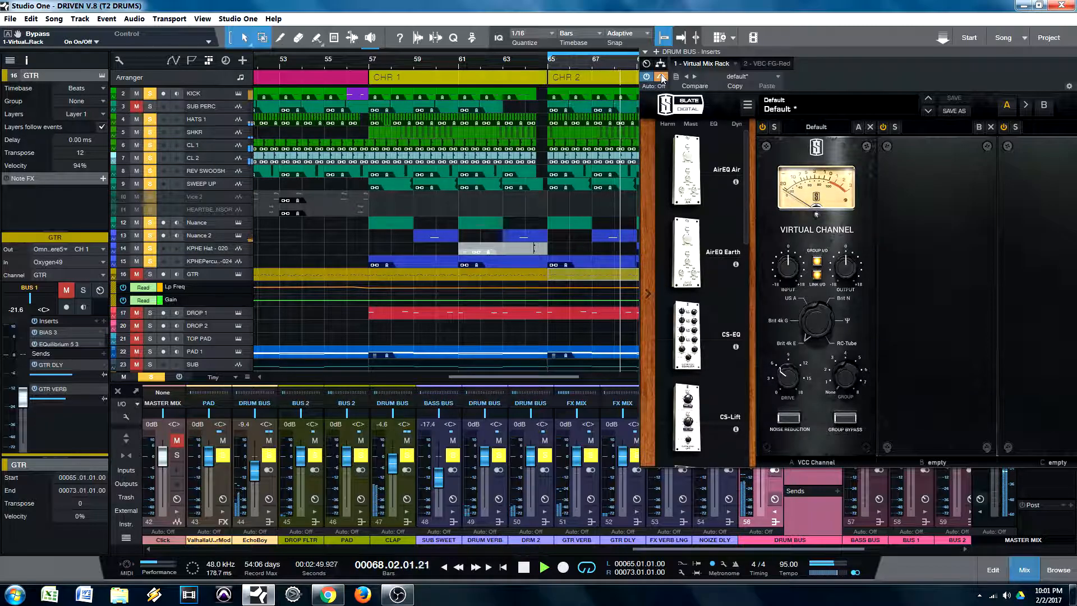
{"action": "left_click", "coordinate": [662, 77]}
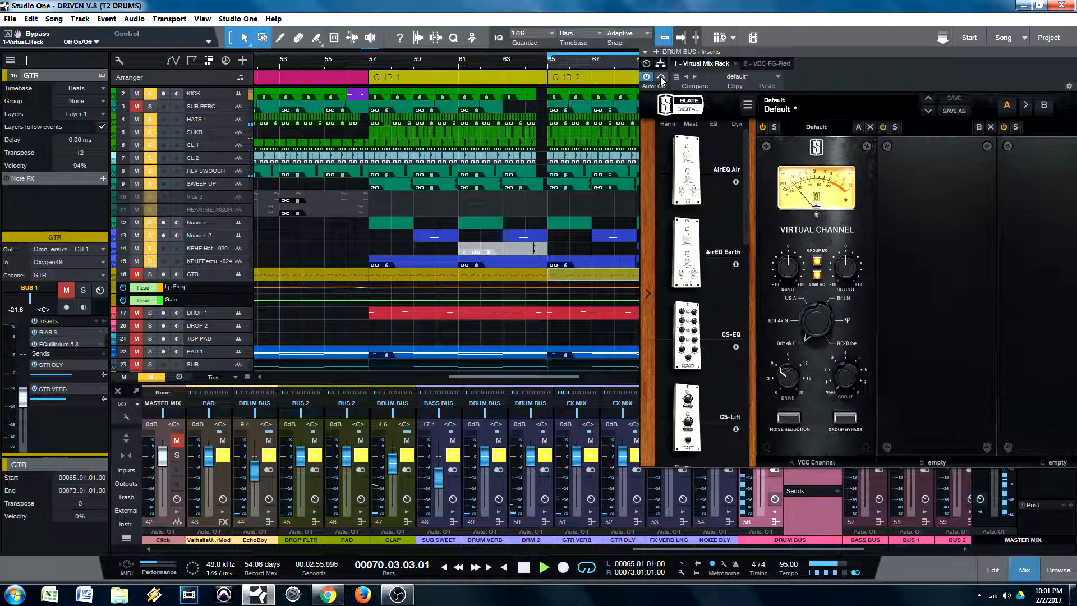
{"action": "left_click", "coordinate": [662, 77]}
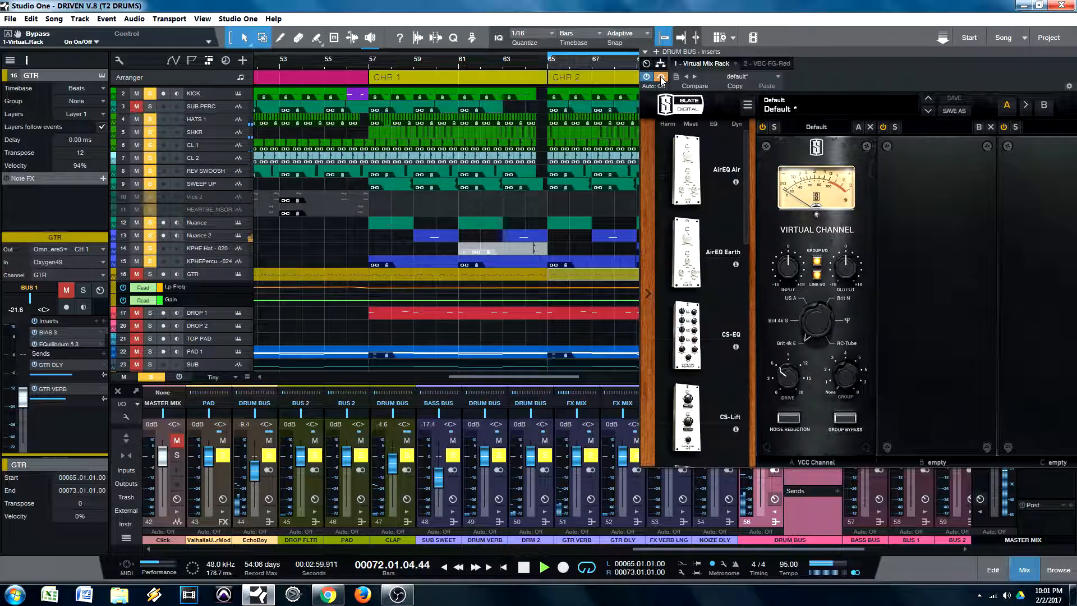
{"action": "left_click", "coordinate": [662, 77]}
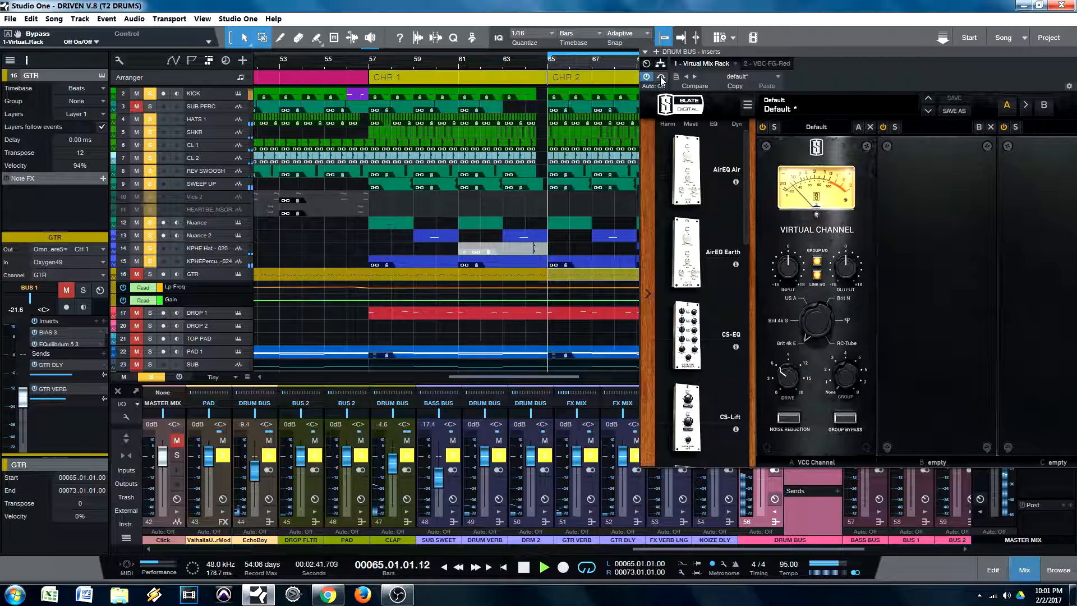
{"action": "key", "text": "space"}
{"action": "left_click_drag", "start_coordinate": [869, 54], "coordinate": [615, 62]}
{"action": "left_click", "coordinate": [873, 59]}
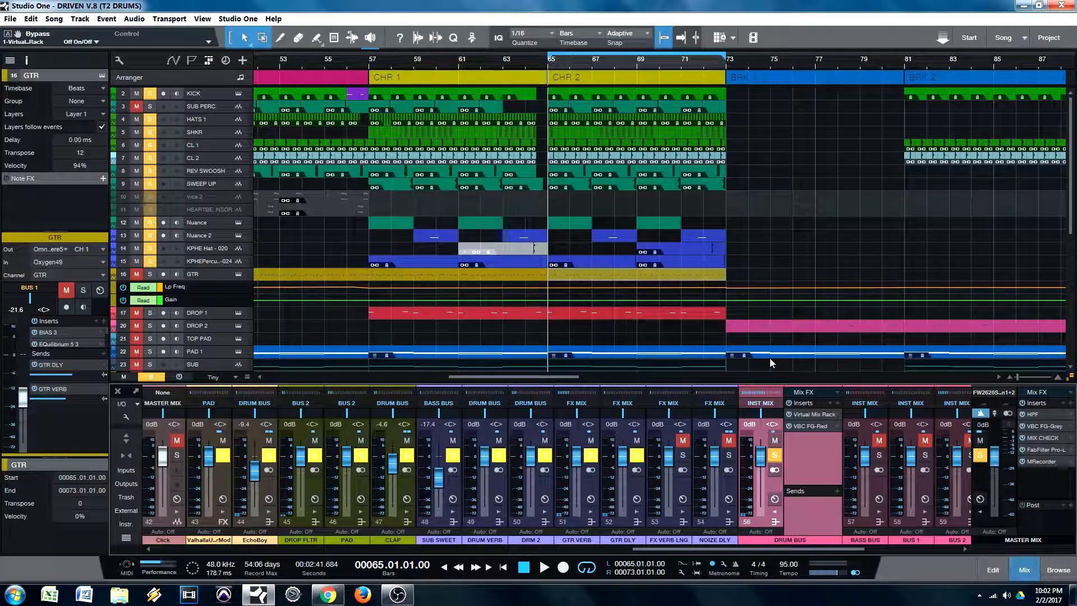
Open the VBC FG-Red compressor on the DRUM BUS and examine its ratio and threshold settings
{"action": "left_click", "coordinate": [806, 427]}
{"action": "left_click_drag", "start_coordinate": [687, 99], "coordinate": [773, 85]}
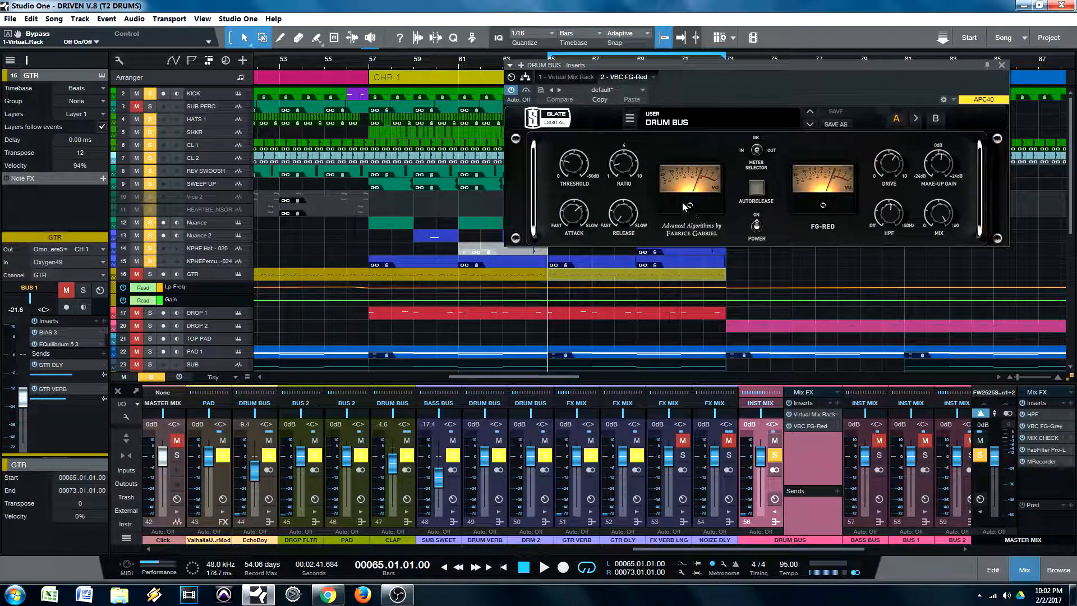
{"action": "mouse_move", "coordinate": [622, 168]}
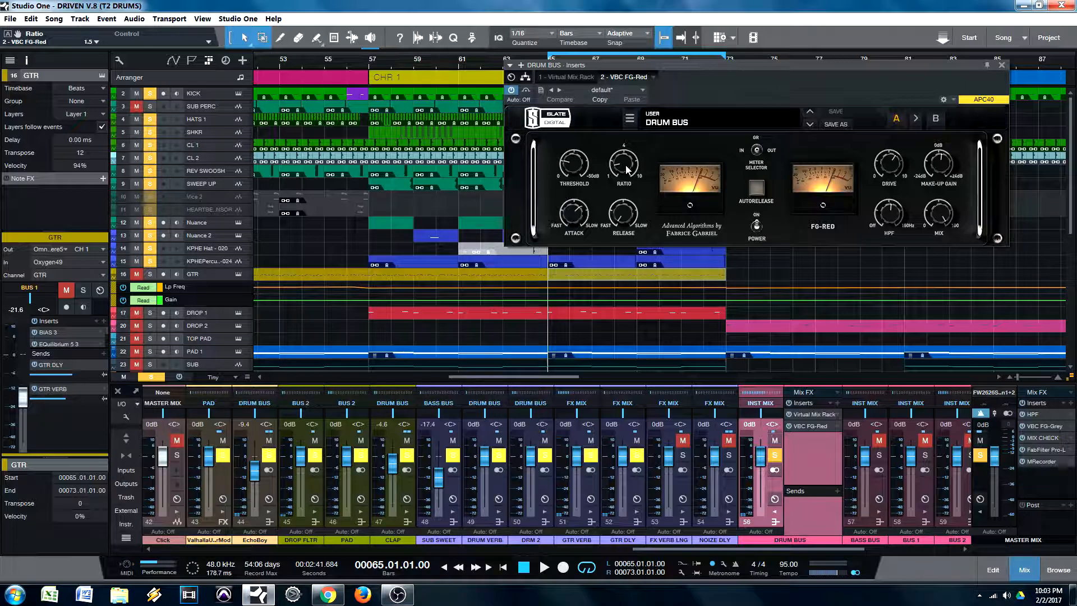
{"action": "mouse_move", "coordinate": [573, 168]}
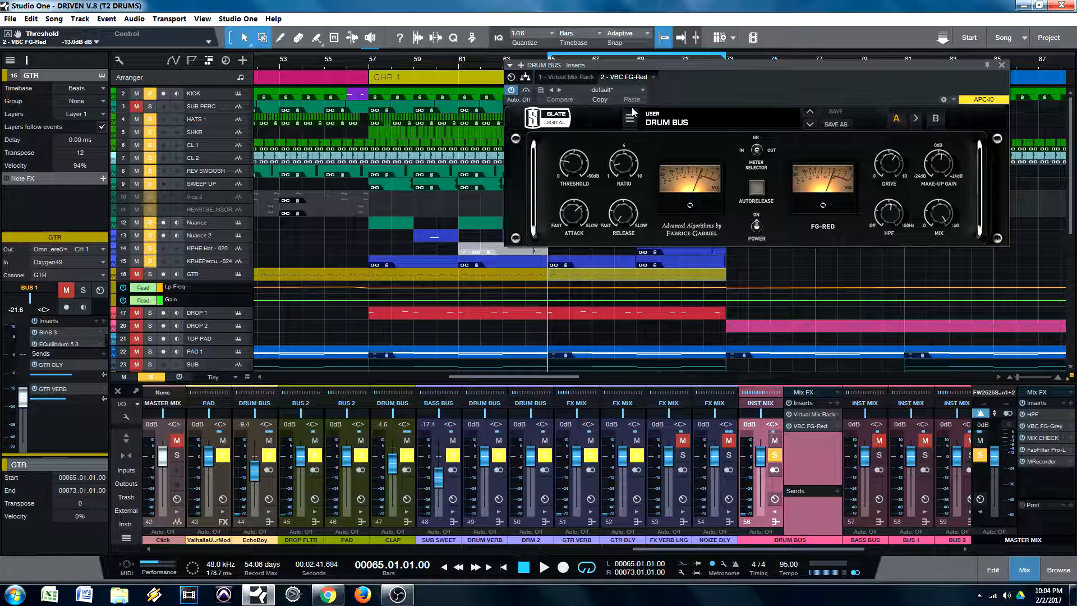
Clear all channel solos, play the full mix from CHR 2 with the FG-Red compressor active, and stop playback
{"action": "key", "text": "space"}
{"action": "left_click", "coordinate": [149, 94]}
{"action": "key", "text": "space"}
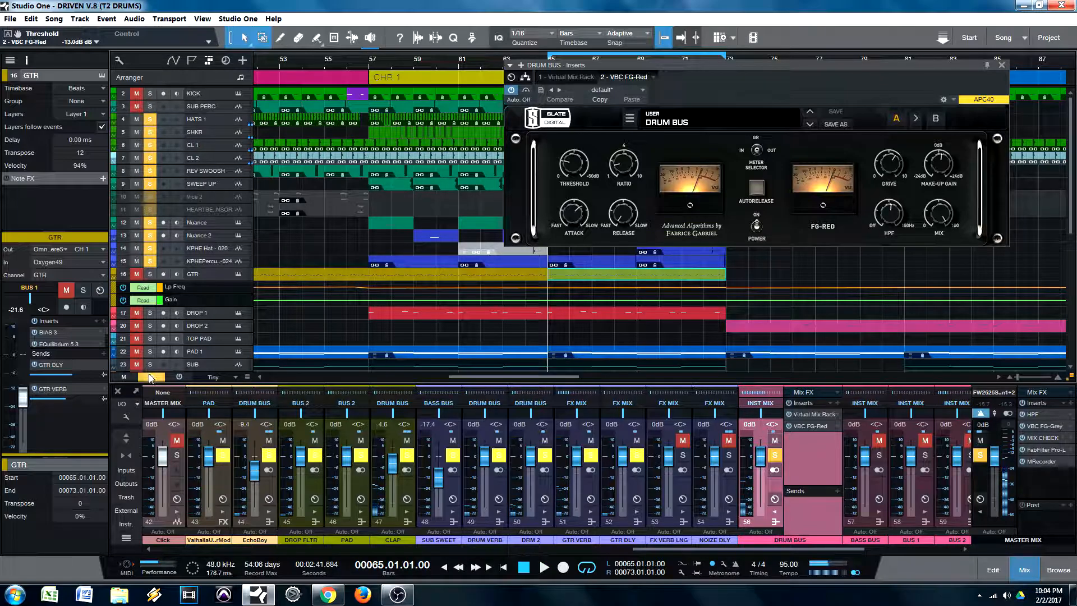
{"action": "left_click", "coordinate": [150, 377]}
{"action": "key", "text": "space"}
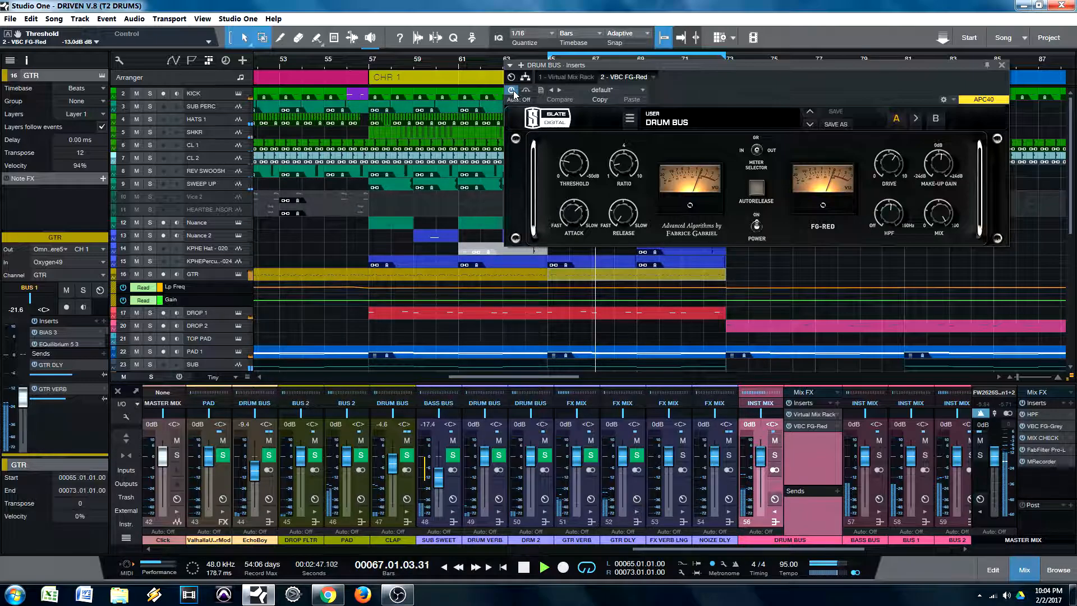
{"action": "key", "text": "space"}
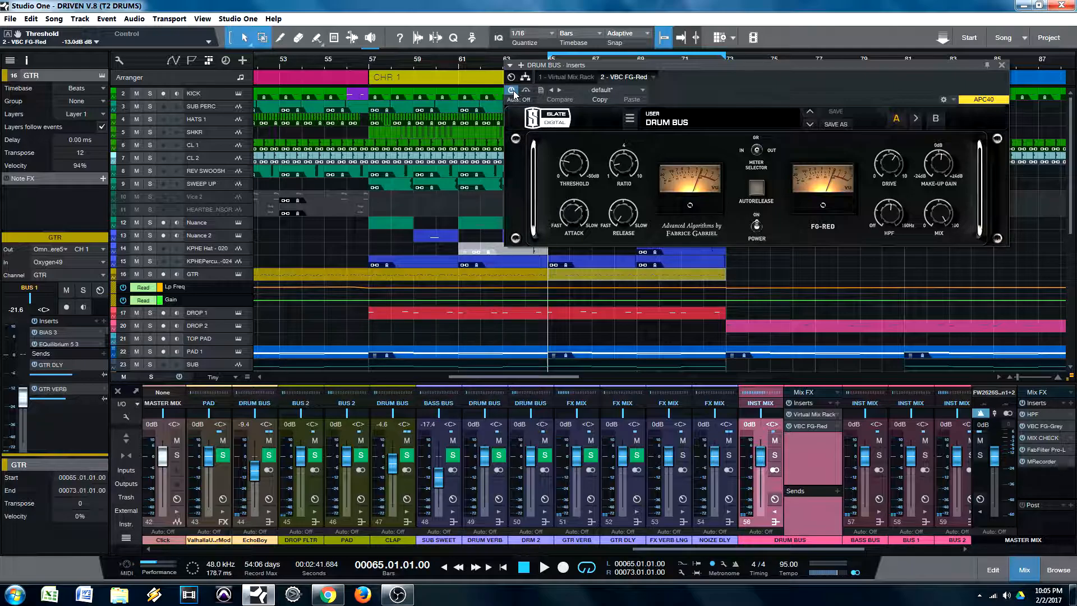
Examine the FG-Red attack and release settings, then close the compressor and collapse the DRUM BUS channel
{"action": "mouse_move", "coordinate": [572, 220]}
{"action": "mouse_move", "coordinate": [627, 218]}
{"action": "left_click", "coordinate": [1001, 66]}
{"action": "left_click", "coordinate": [775, 512]}
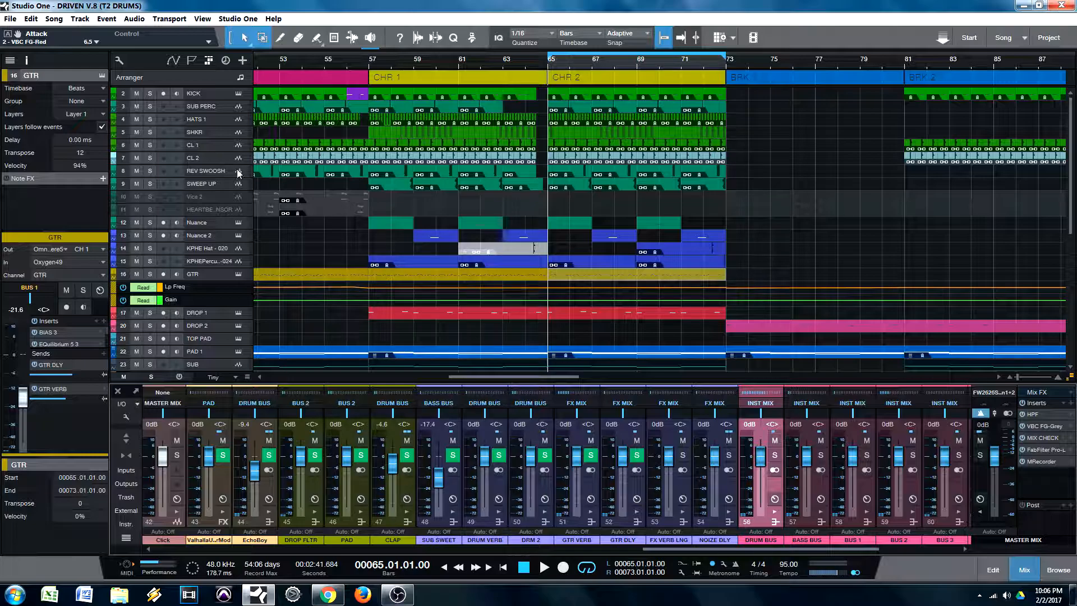
Expand the DRM 2 channel and open its RC 48 2 reverb insert, moving the plug-in window clear of the mixer
{"action": "left_click_drag", "start_coordinate": [657, 550], "coordinate": [628, 560]}
{"action": "double_click", "coordinate": [636, 520]}
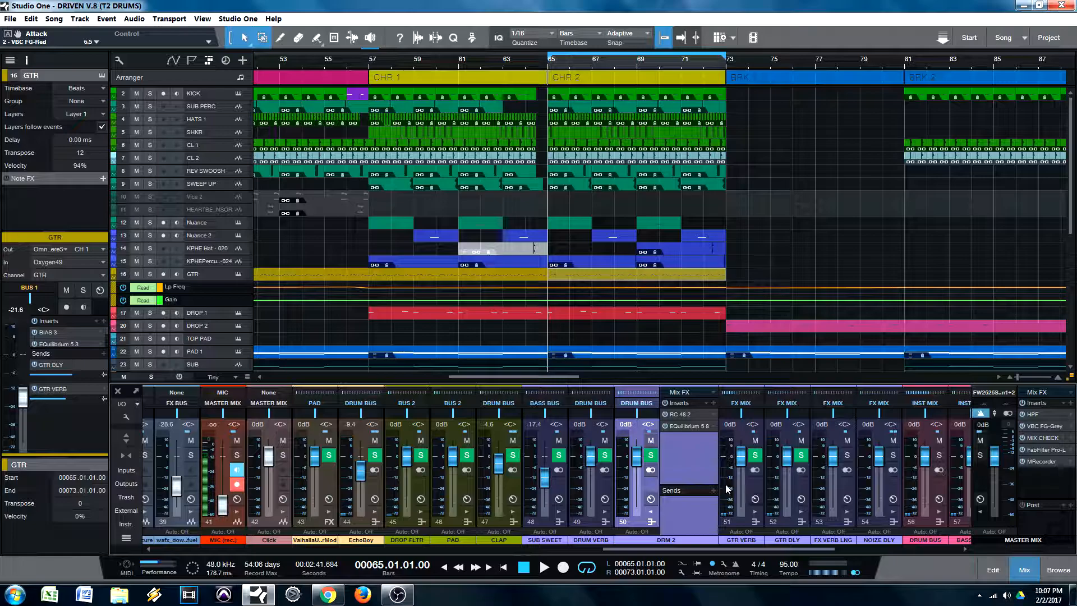
{"action": "left_click", "coordinate": [682, 414]}
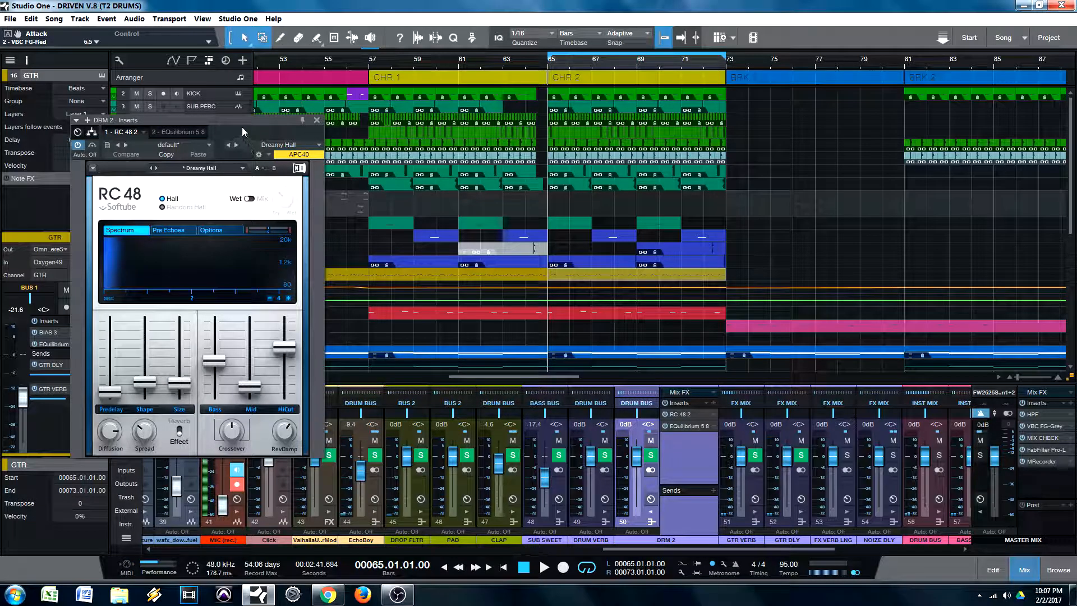
{"action": "left_click_drag", "start_coordinate": [206, 120], "coordinate": [870, 44]}
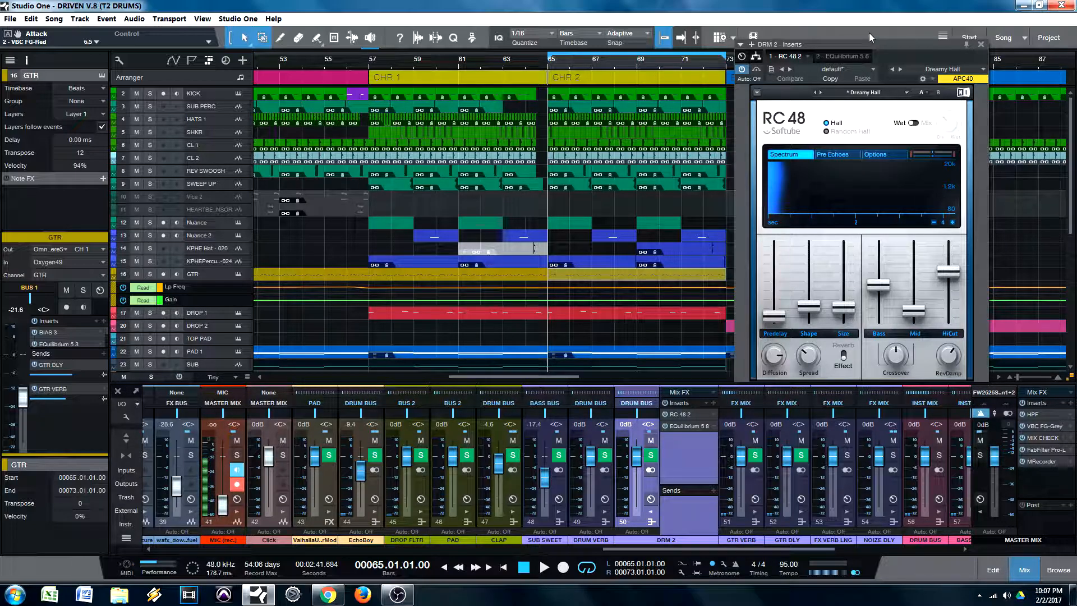
{"action": "left_click_drag", "start_coordinate": [904, 42], "coordinate": [928, 37]}
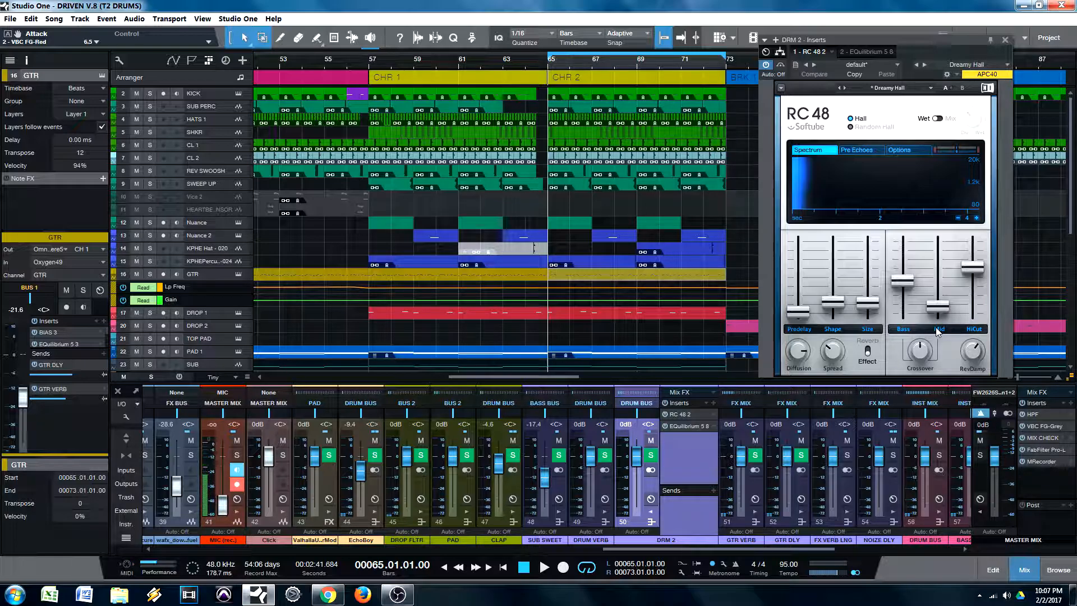
Solo the DRUM BUS and compare the playing drums with the DRM 2 reverb channel muted and unmuted
{"action": "left_click_drag", "start_coordinate": [626, 549], "coordinate": [763, 547]}
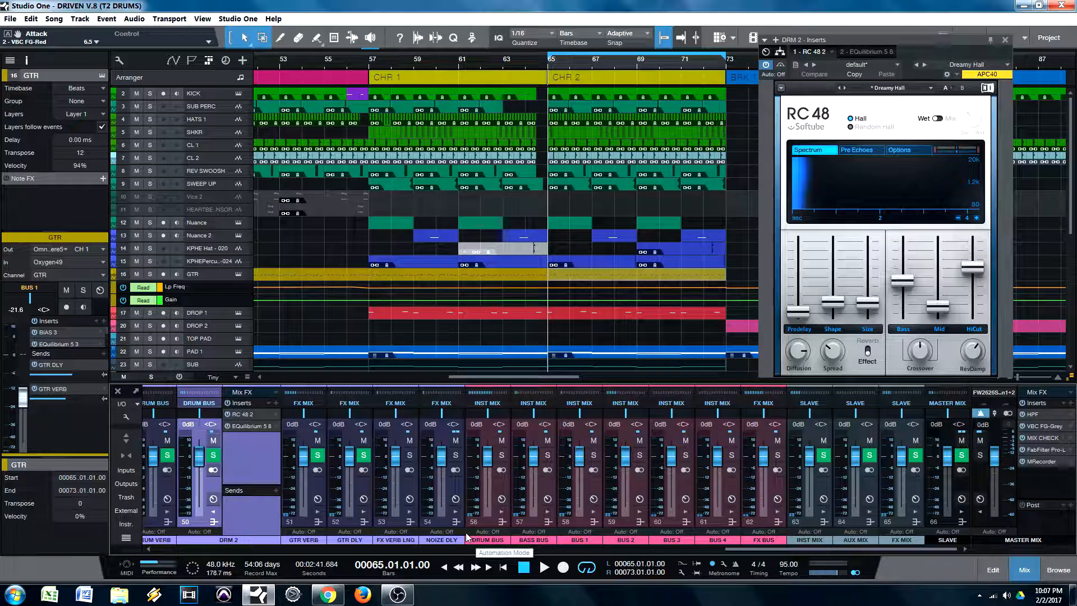
{"action": "left_click", "coordinate": [502, 456]}
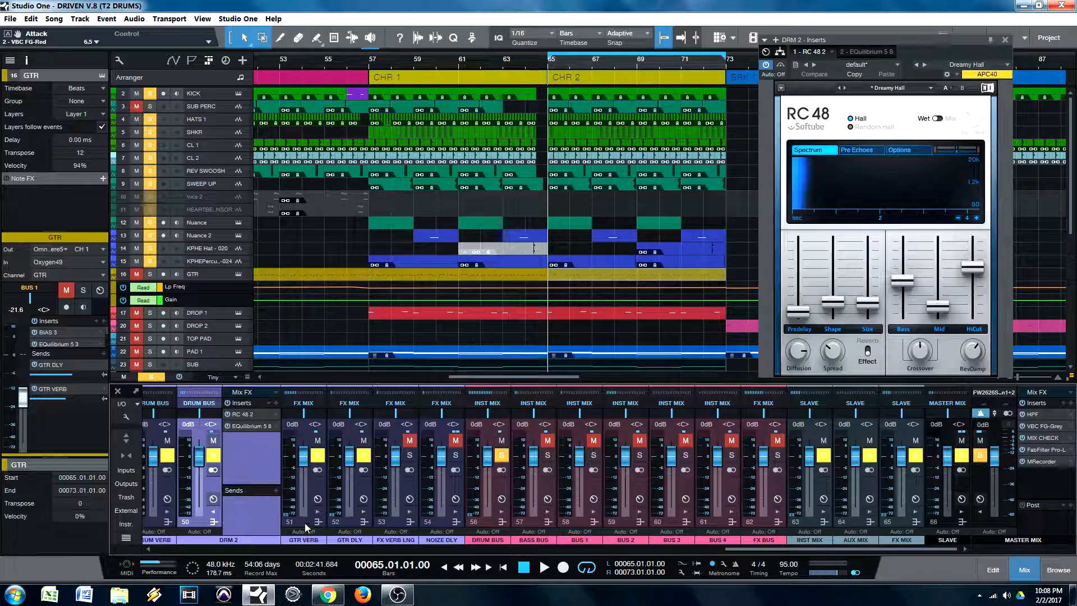
{"action": "left_click", "coordinate": [214, 442]}
{"action": "key", "text": "space"}
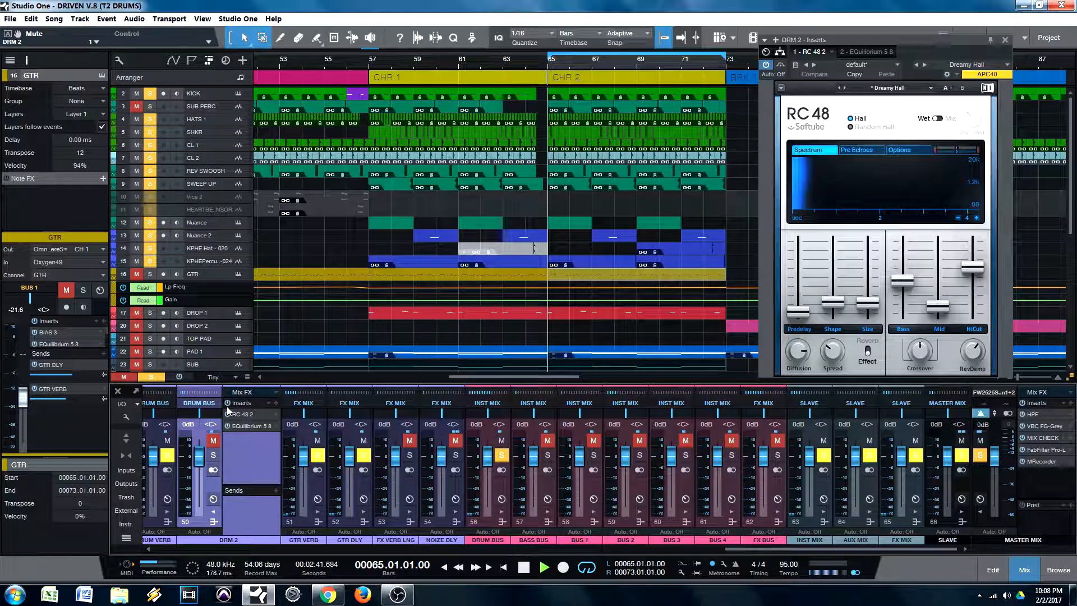
{"action": "left_click", "coordinate": [214, 456]}
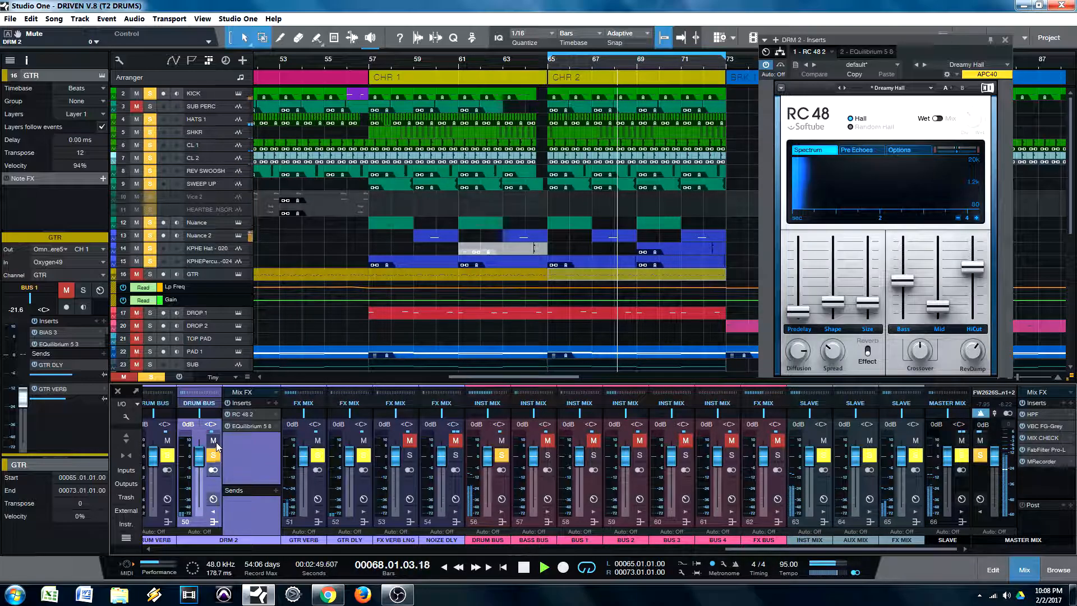
{"action": "left_click", "coordinate": [214, 441]}
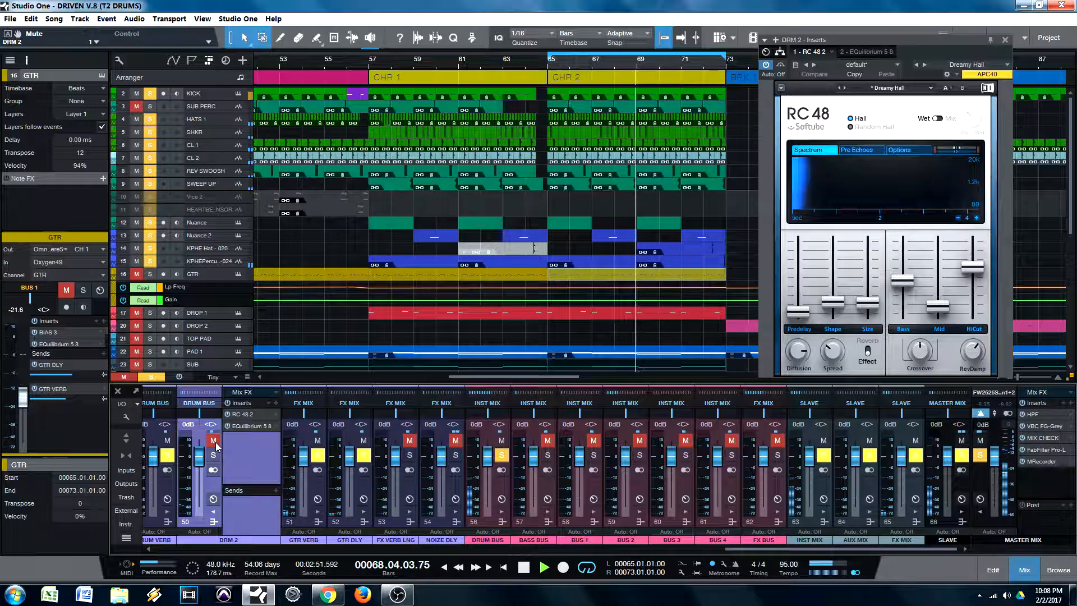
Unmute the DRM 2 reverb channel and stop the soloed drum playback
{"action": "left_click", "coordinate": [214, 455]}
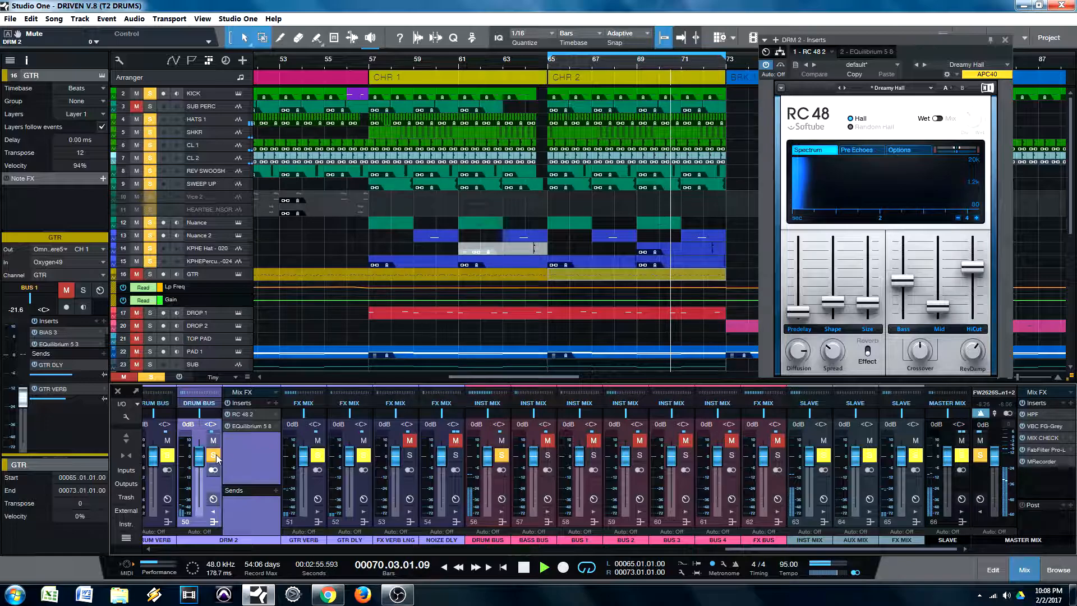
{"action": "key", "text": "space"}
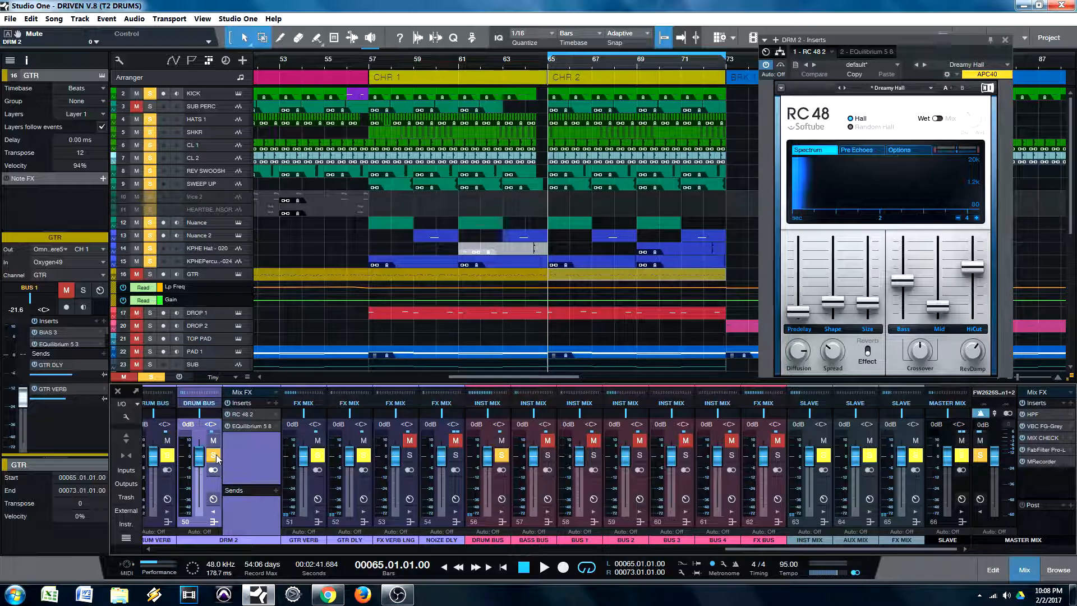
Clear all solos, play the full mix from CHR 2 with the DRM 2 reverb channel muted and unmuted, and stop playback
{"action": "left_click", "coordinate": [153, 378]}
{"action": "key", "text": "space"}
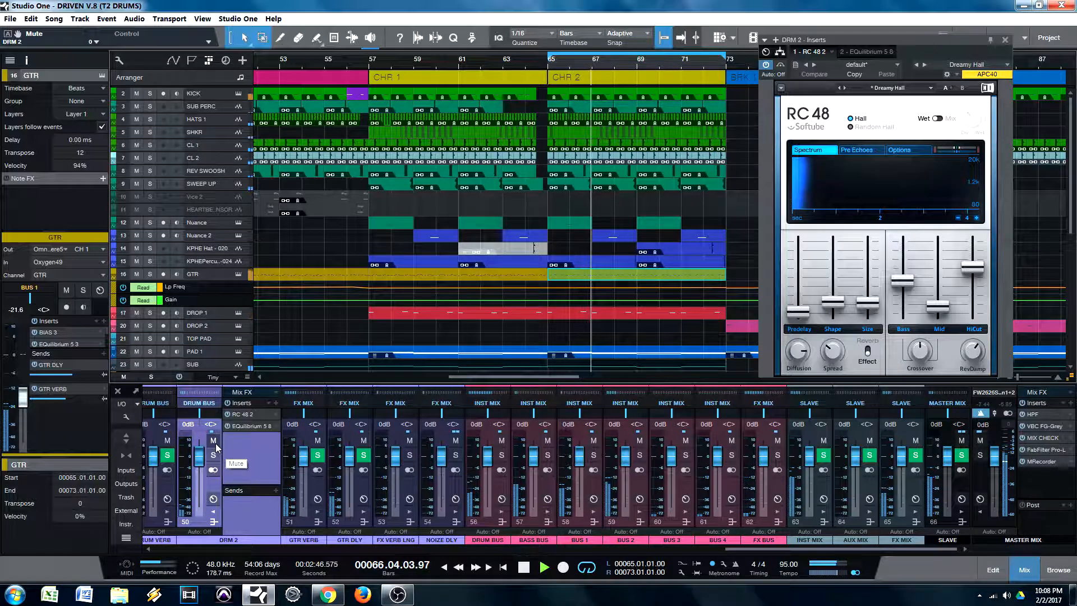
{"action": "left_click", "coordinate": [213, 441]}
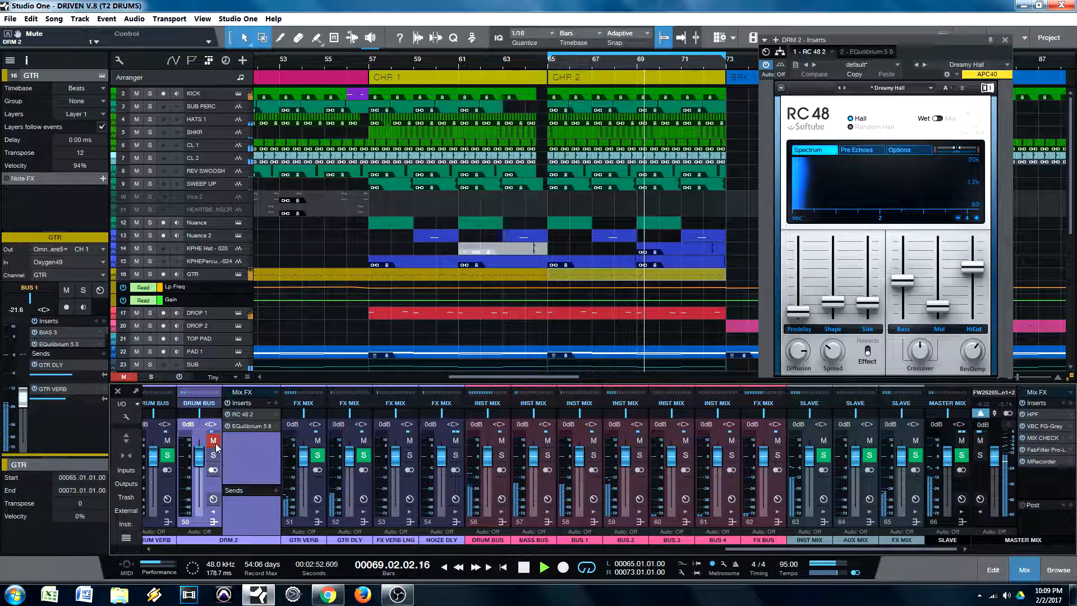
{"action": "left_click", "coordinate": [215, 442]}
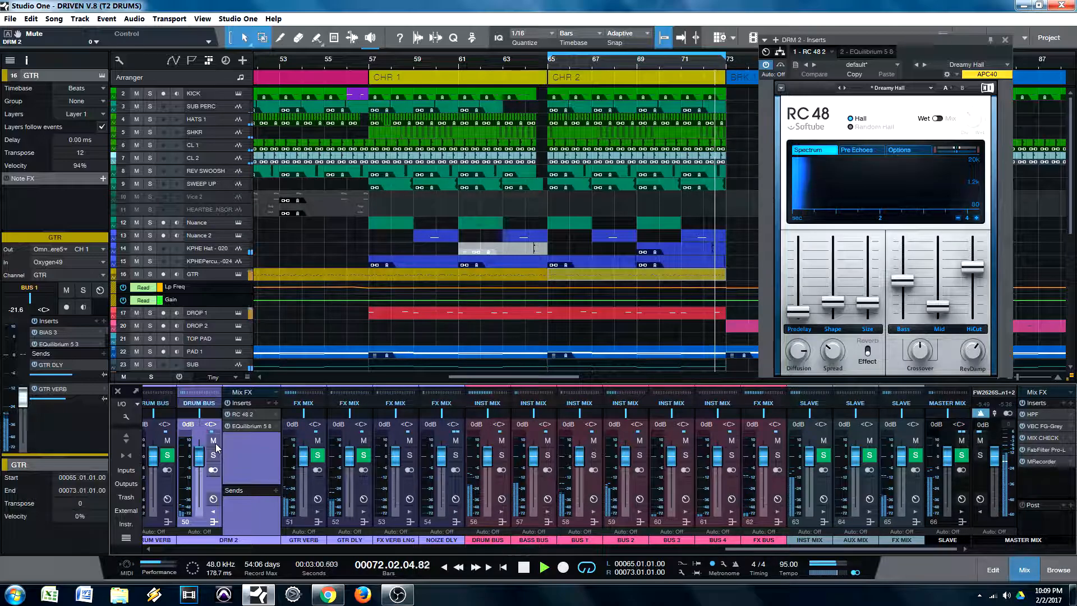
{"action": "left_click", "coordinate": [214, 443]}
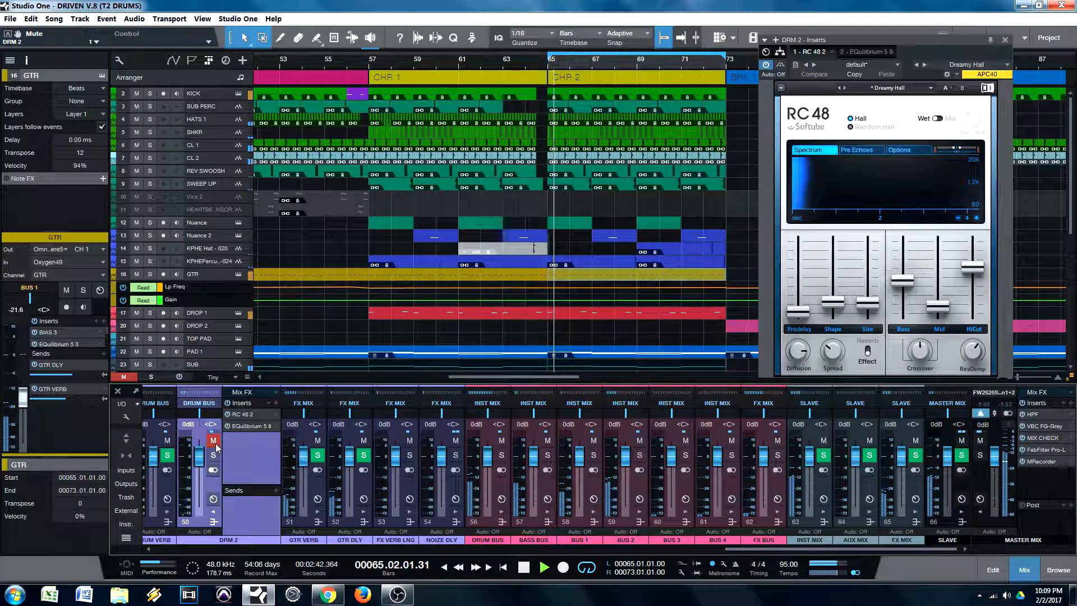
{"action": "left_click", "coordinate": [214, 441]}
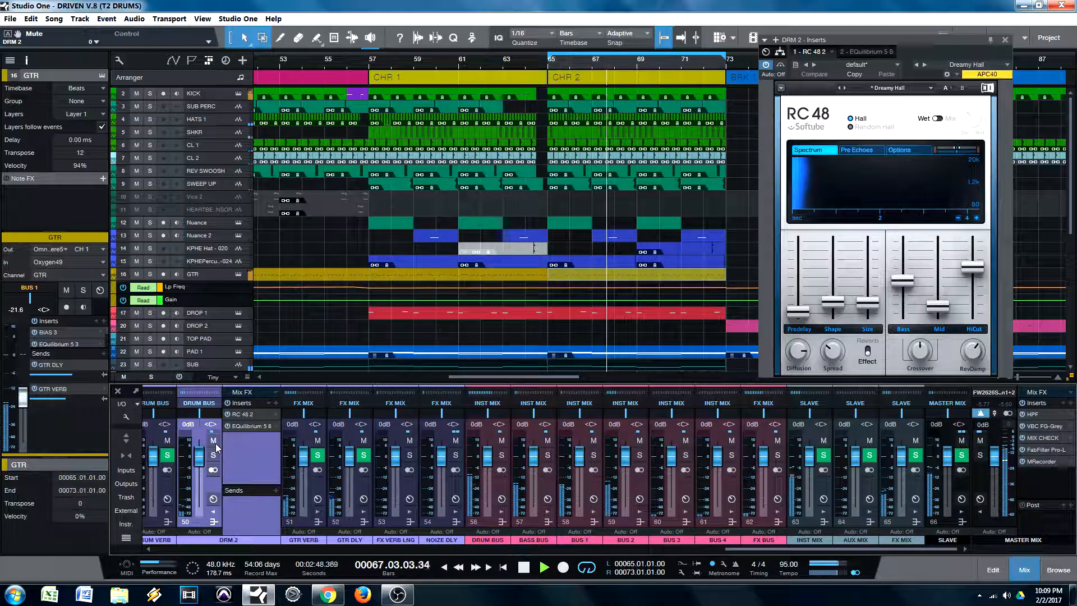
{"action": "key", "text": "space"}
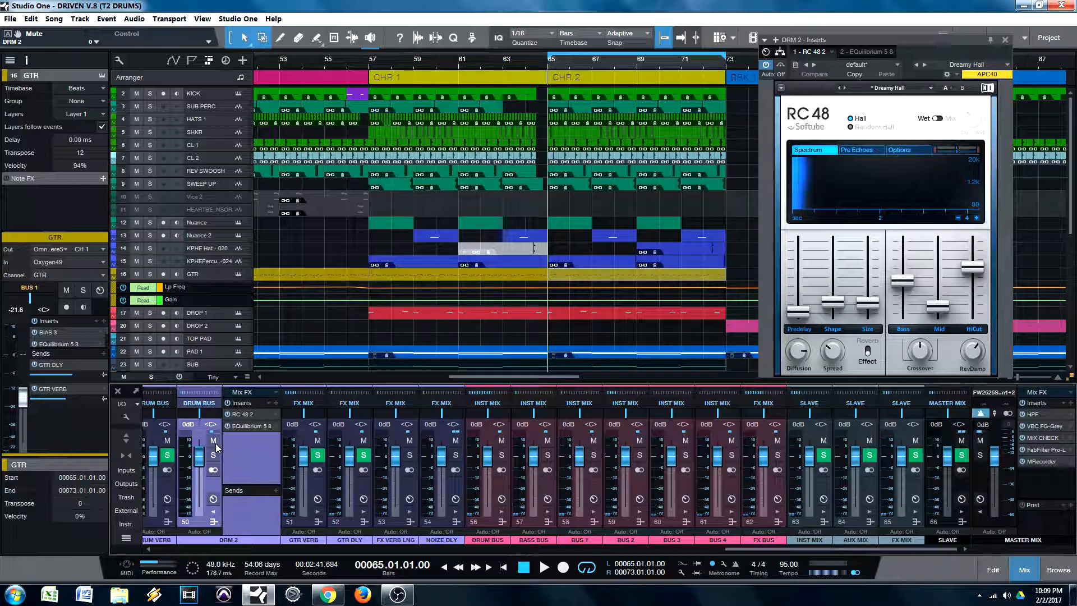
Open the EQuilibrium 5 8 insert of DRM 2, reposition its window over the arrangement and examine the high-pass band's settings
{"action": "mouse_move", "coordinate": [942, 309]}
{"action": "left_click_drag", "start_coordinate": [928, 48], "coordinate": [857, 30]}
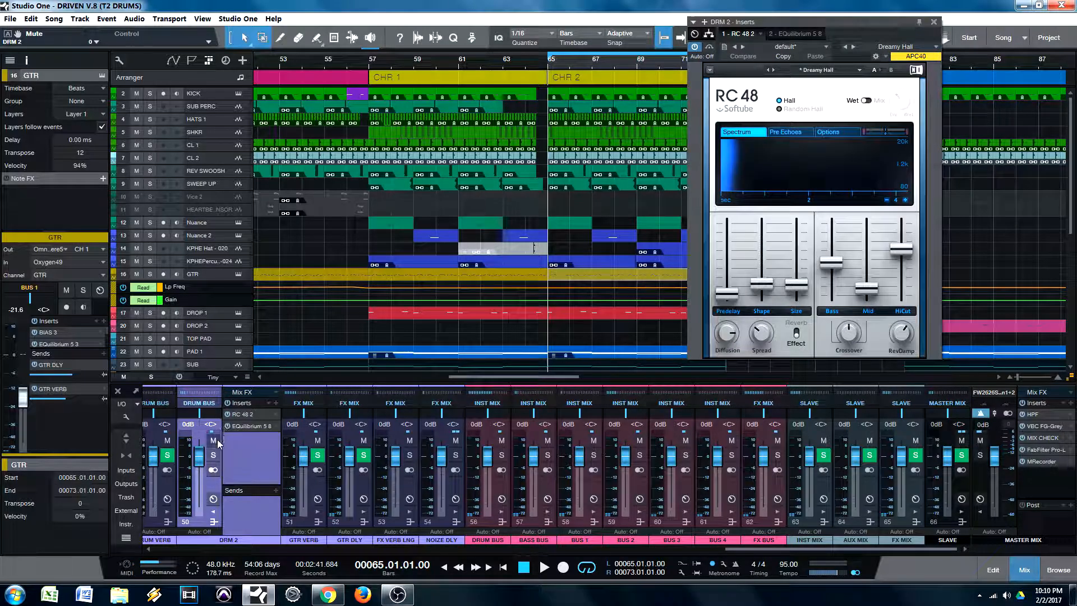
{"action": "left_click", "coordinate": [248, 426]}
{"action": "left_click_drag", "start_coordinate": [963, 32], "coordinate": [707, 39]}
{"action": "mouse_move", "coordinate": [634, 201]}
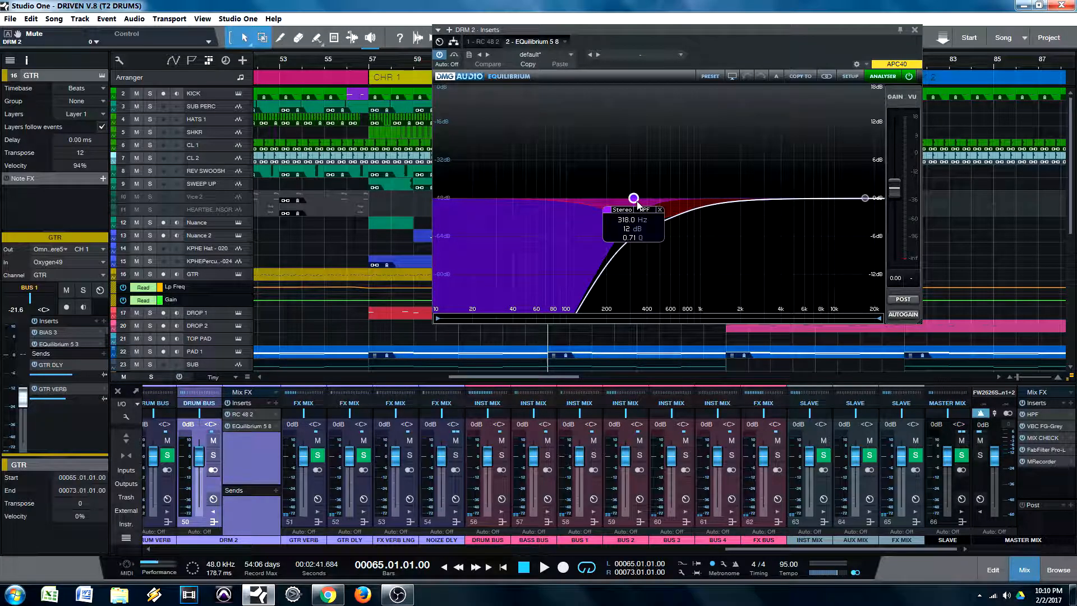
Solo DRM 2, play the reverb while examining the EQ's high-pass band, stop playback and clear the CL 1 and CL 2 track solos
{"action": "left_click", "coordinate": [213, 457]}
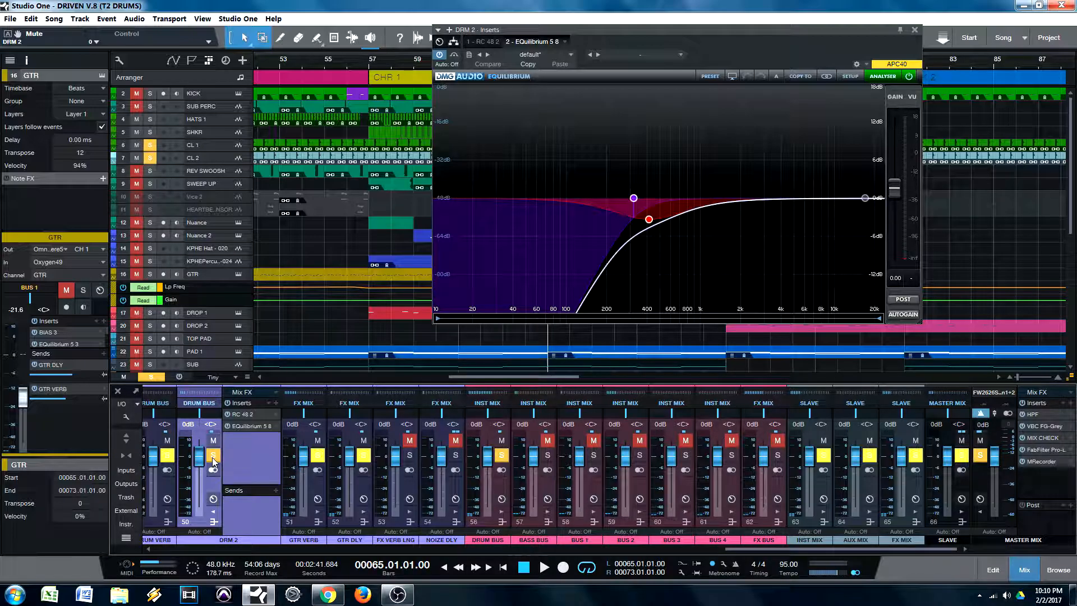
{"action": "key", "text": "space"}
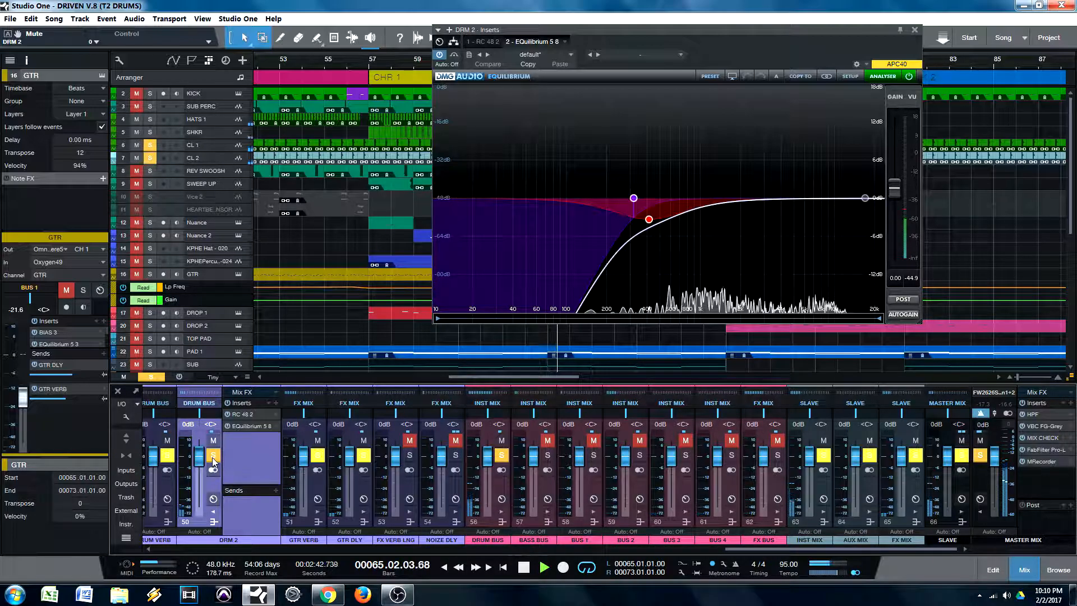
{"action": "left_click_drag", "start_coordinate": [649, 219], "coordinate": [636, 202]}
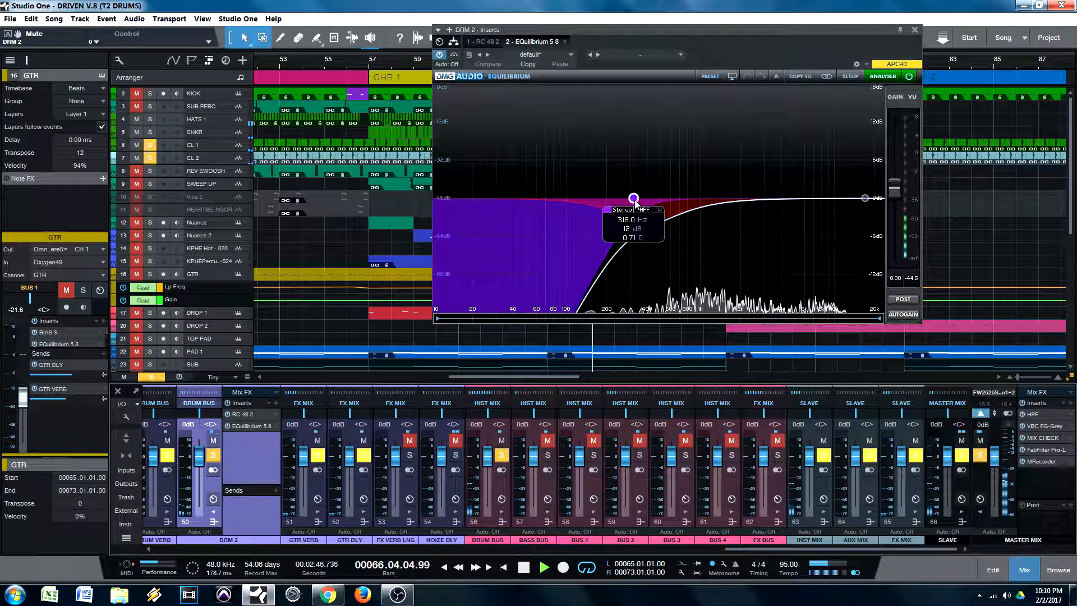
{"action": "key", "text": "space"}
{"action": "left_click", "coordinate": [156, 147]}
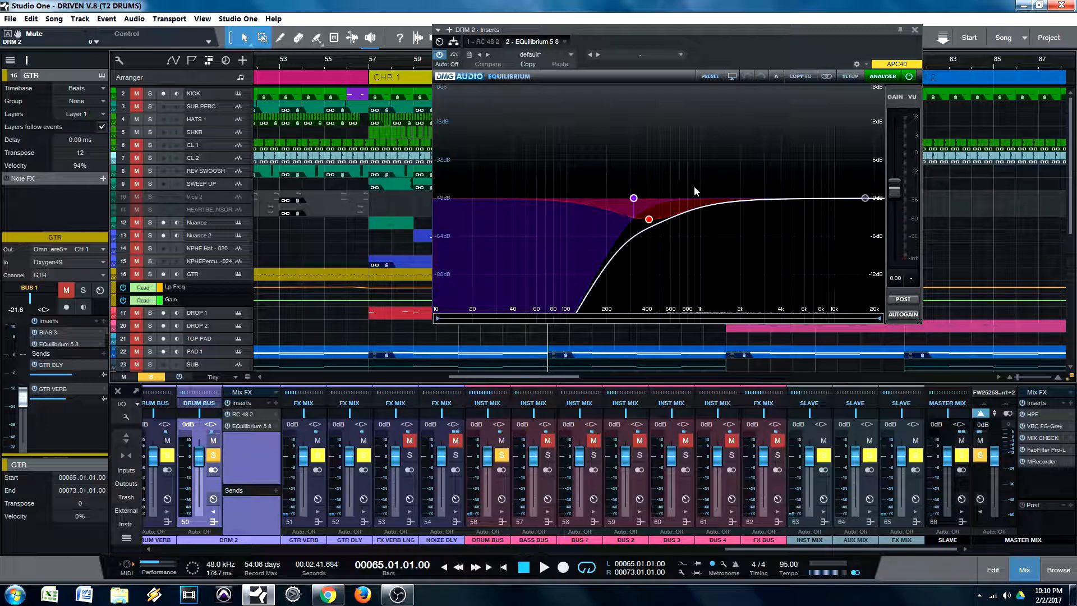
{"action": "mouse_move", "coordinate": [630, 220]}
{"action": "mouse_move", "coordinate": [634, 200]}
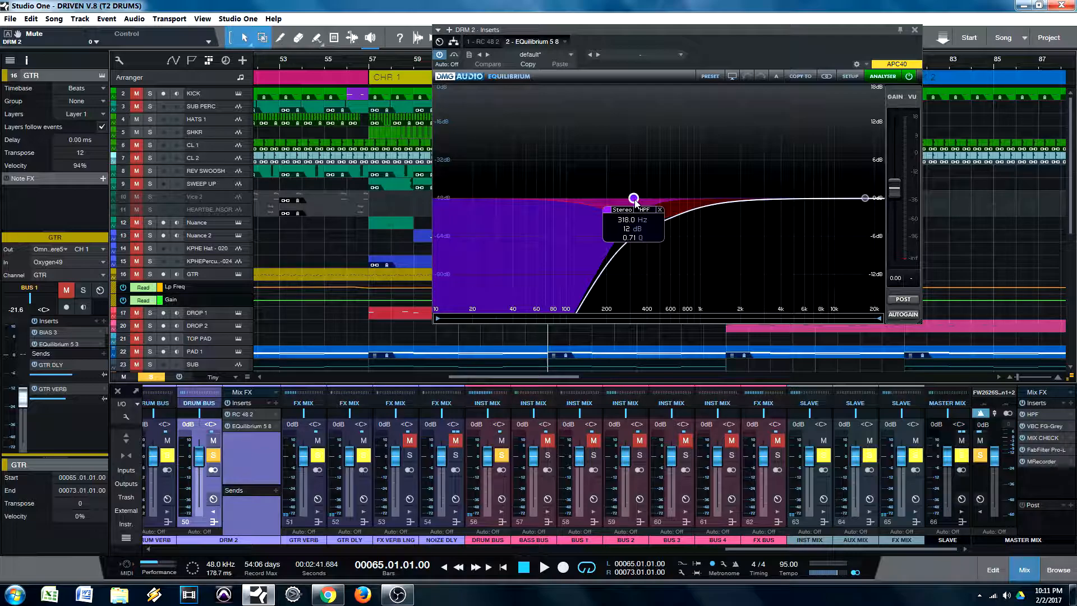
Clear all solos, play the full mix with the DRM 2 high-pass band switched off and on, and stop playback
{"action": "left_click", "coordinate": [151, 376]}
{"action": "key", "text": "space"}
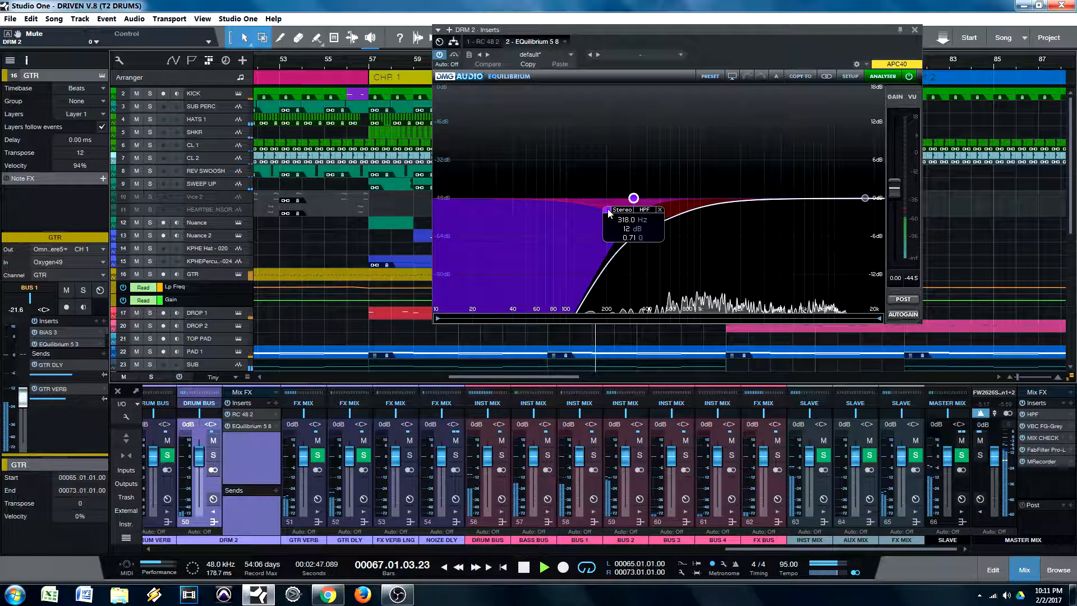
{"action": "left_click", "coordinate": [609, 212]}
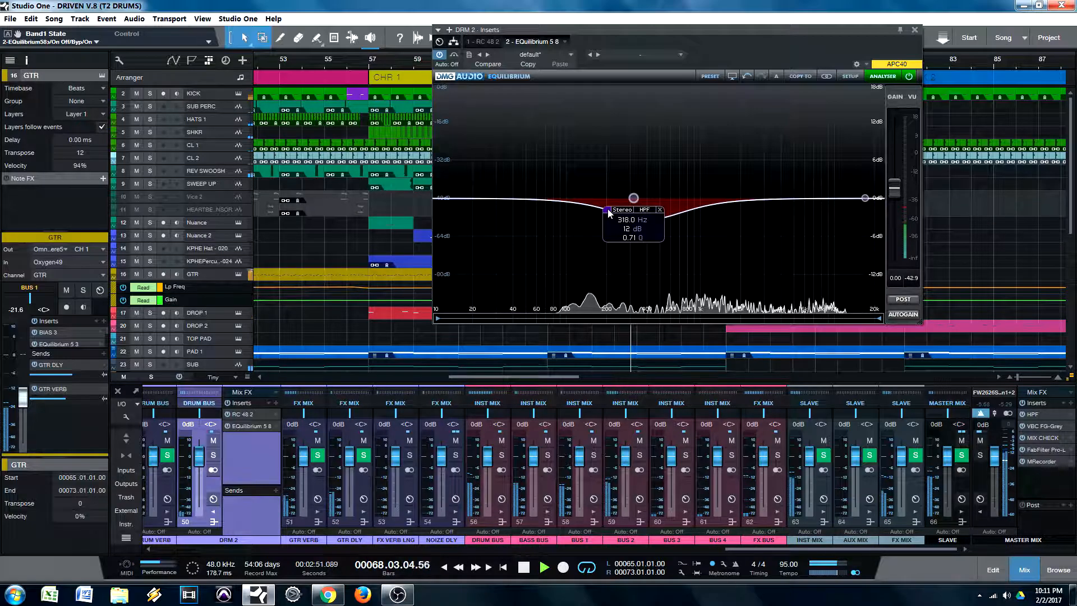
{"action": "left_click", "coordinate": [608, 212]}
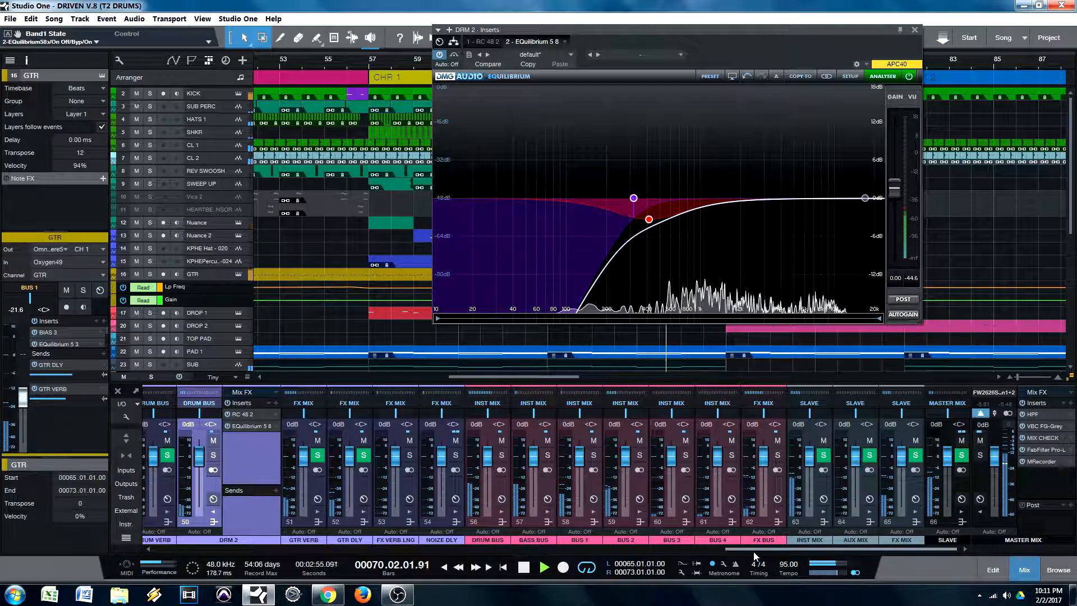
{"action": "mouse_move", "coordinate": [611, 216]}
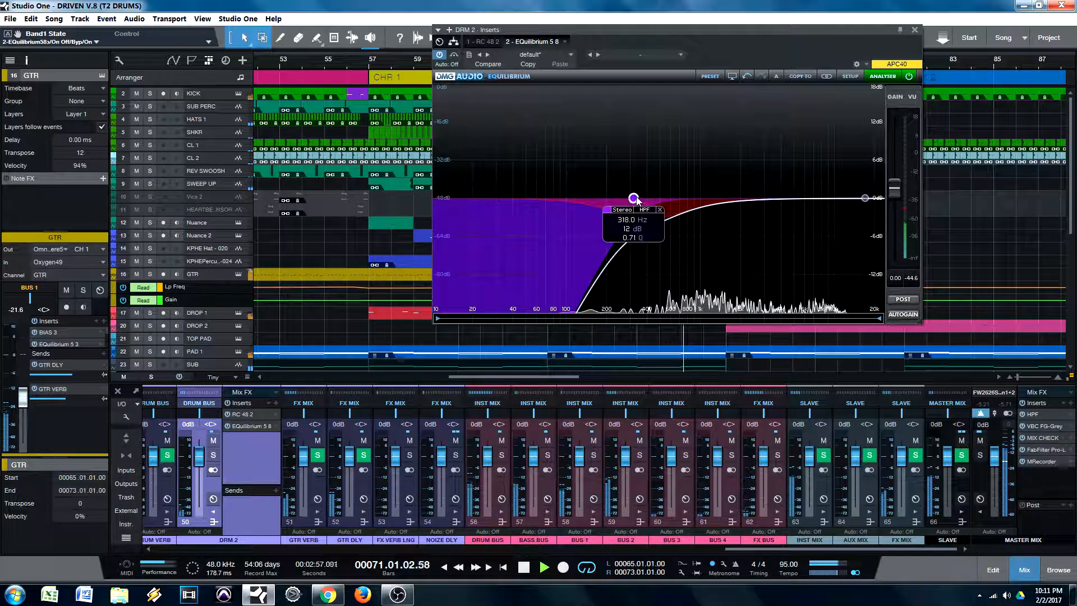
{"action": "left_click", "coordinate": [609, 213]}
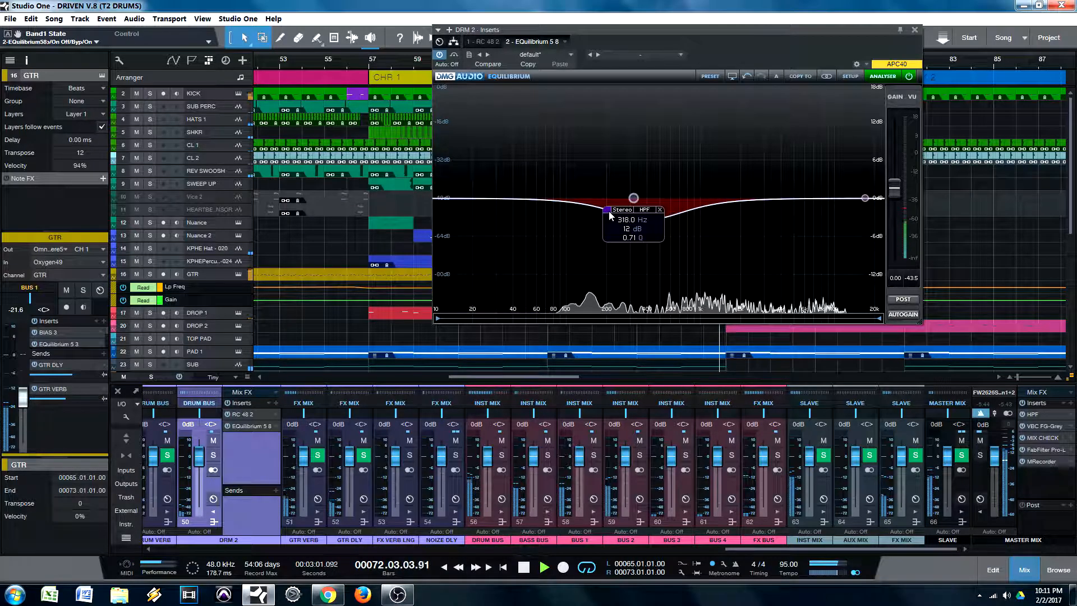
{"action": "left_click", "coordinate": [610, 214]}
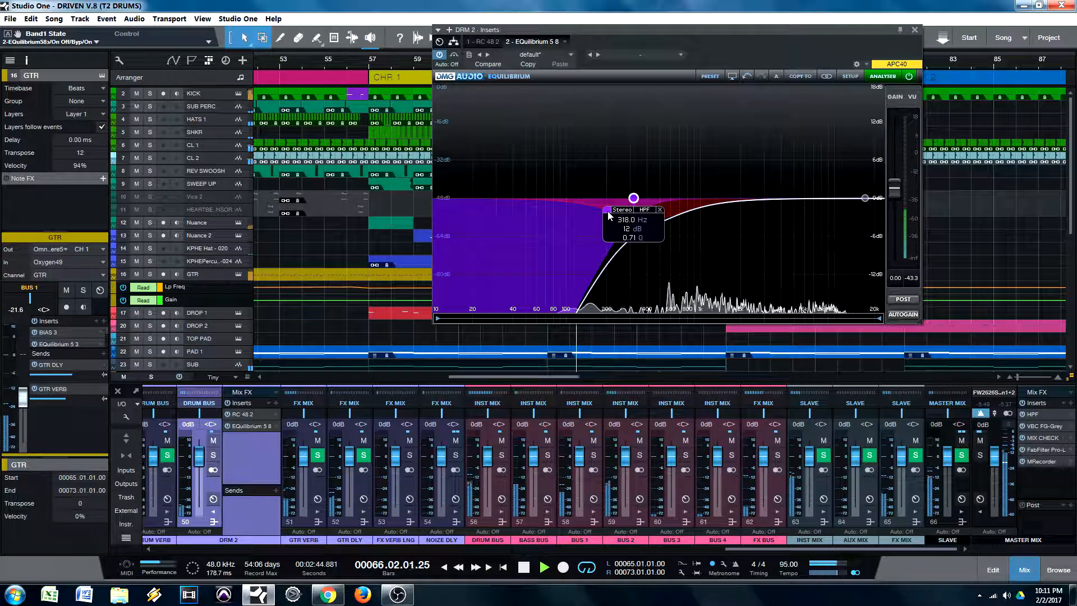
{"action": "key", "text": "space"}
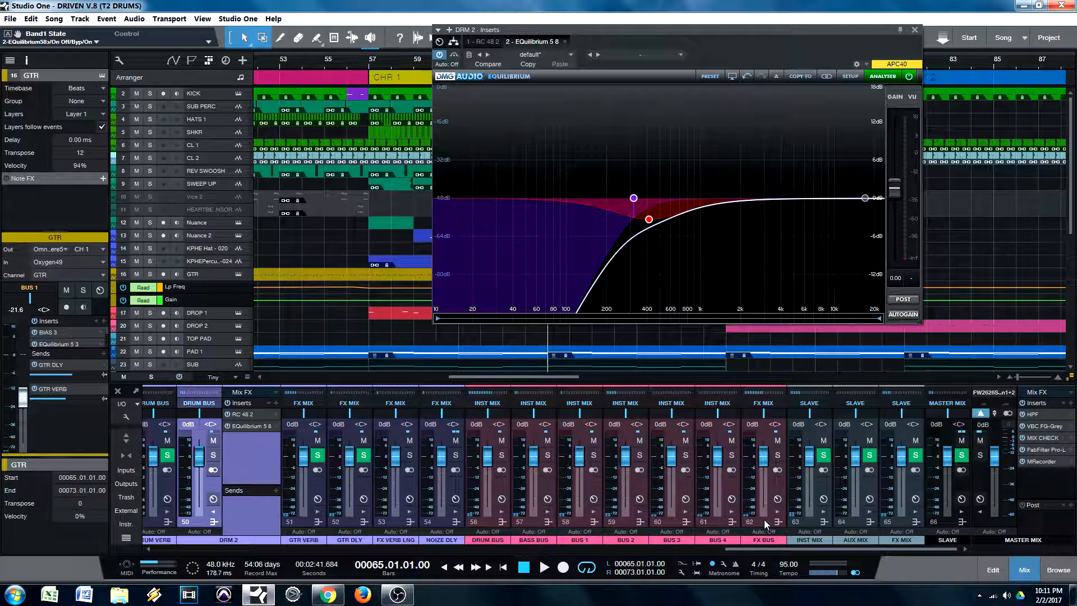
Solo the DRUM BUS and set the DRM 2 EQ's high-pass frequency to 318.9 Hz
{"action": "left_click_drag", "start_coordinate": [774, 548], "coordinate": [710, 543]}
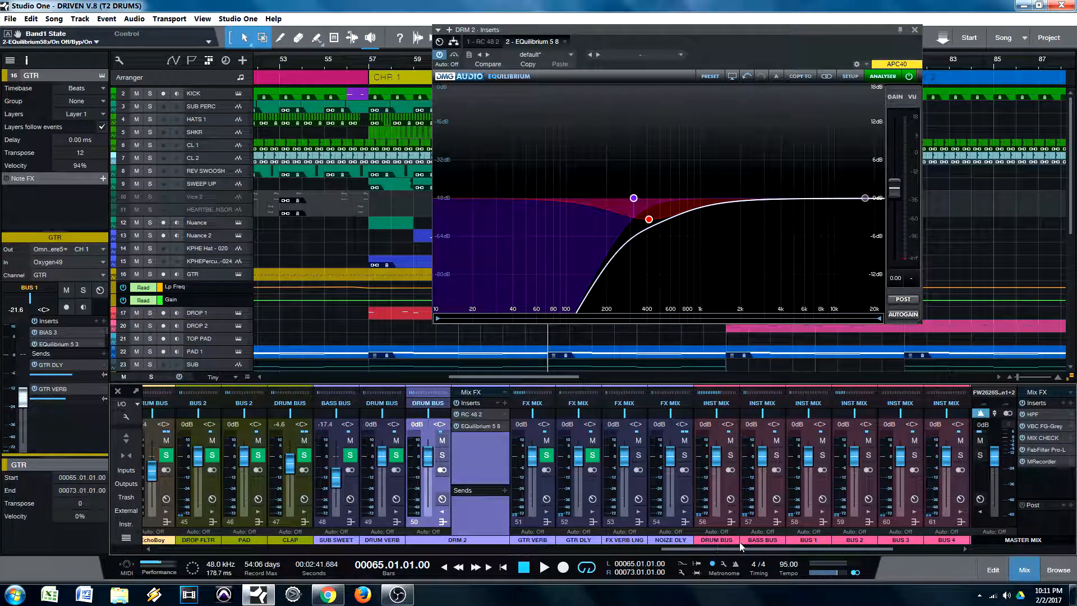
{"action": "left_click", "coordinate": [730, 455]}
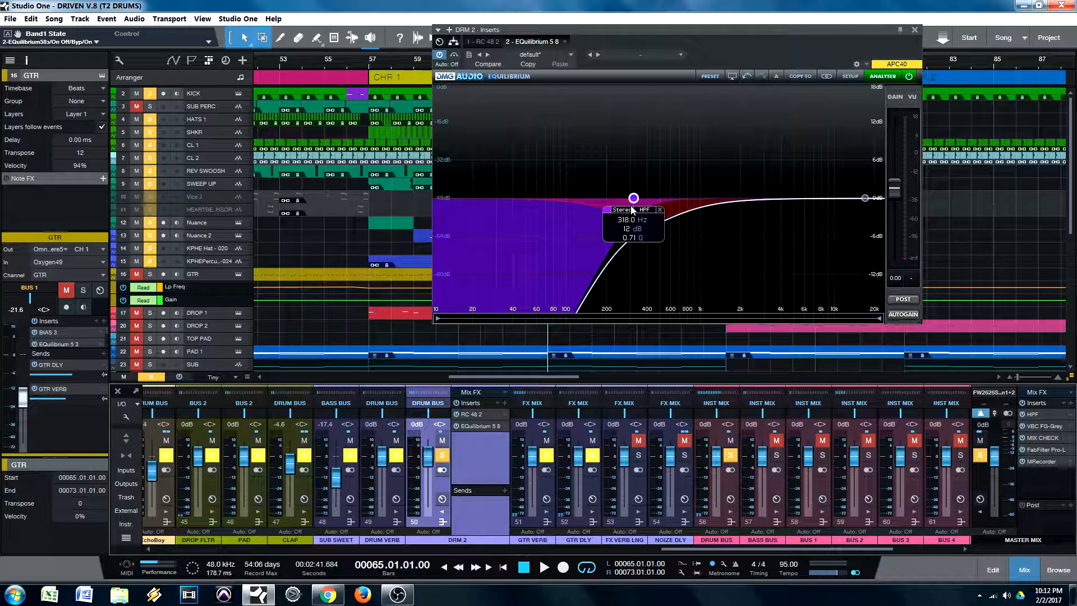
{"action": "left_click_drag", "start_coordinate": [634, 199], "coordinate": [638, 202]}
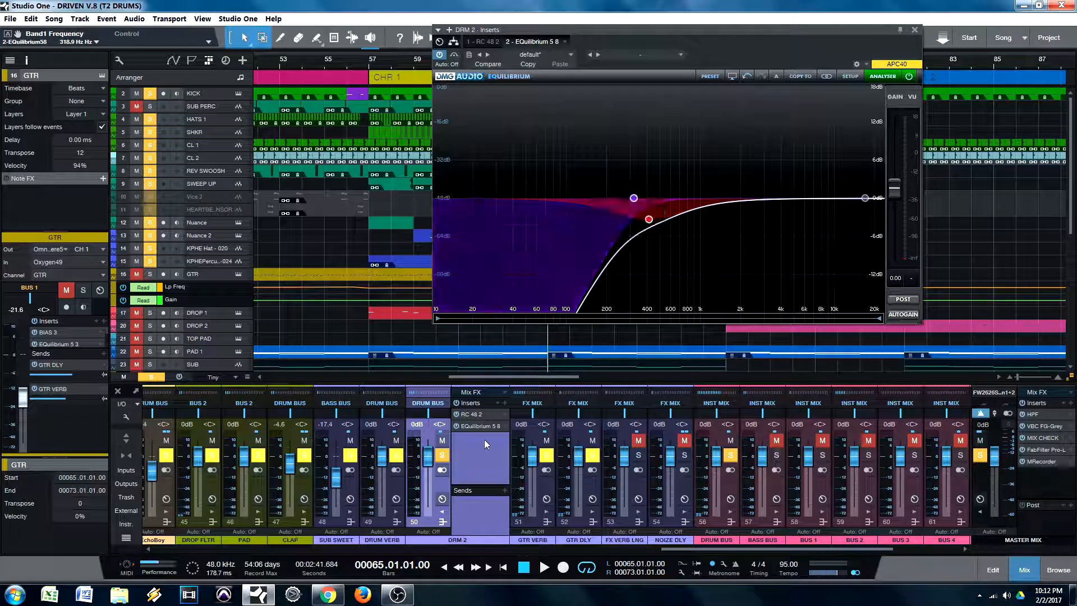
Play the soloed drums with the DRM 2 high-pass band switched off and on, and stop playback with the band enabled
{"action": "key", "text": "space"}
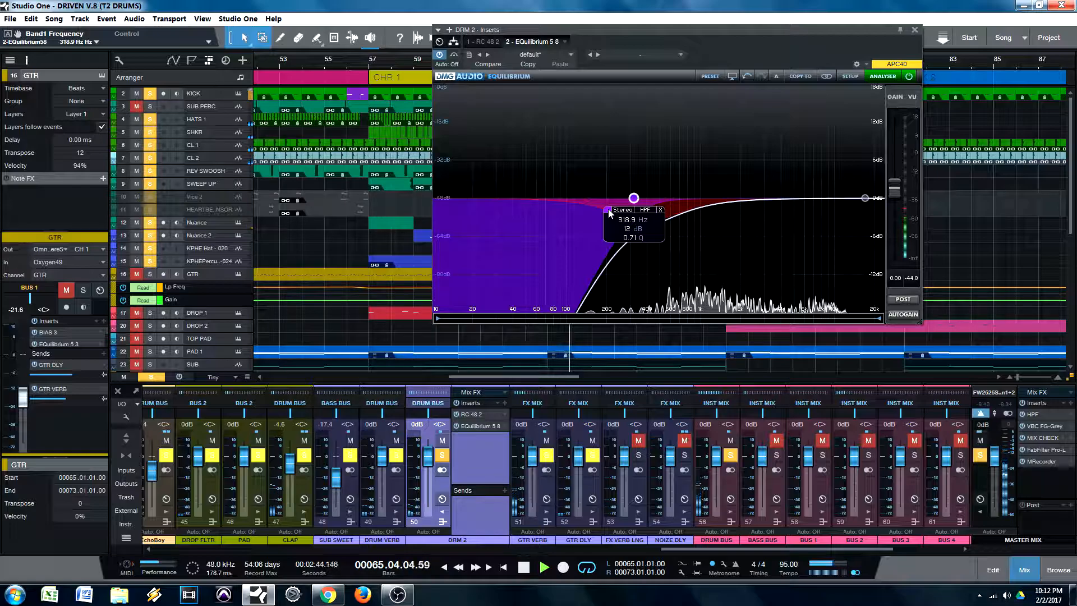
{"action": "left_click", "coordinate": [608, 209]}
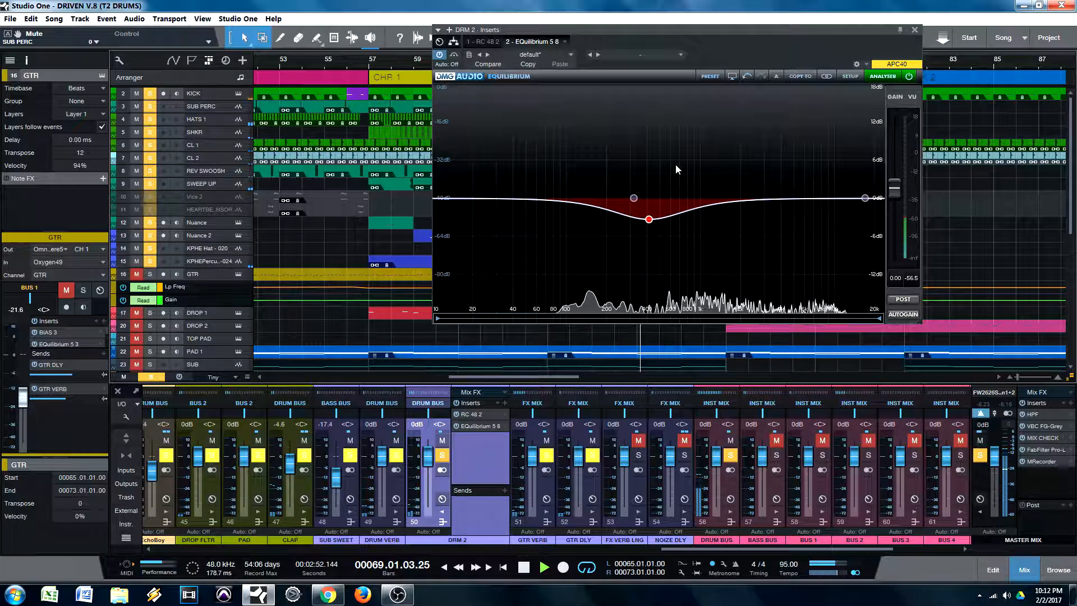
{"action": "left_click", "coordinate": [608, 210]}
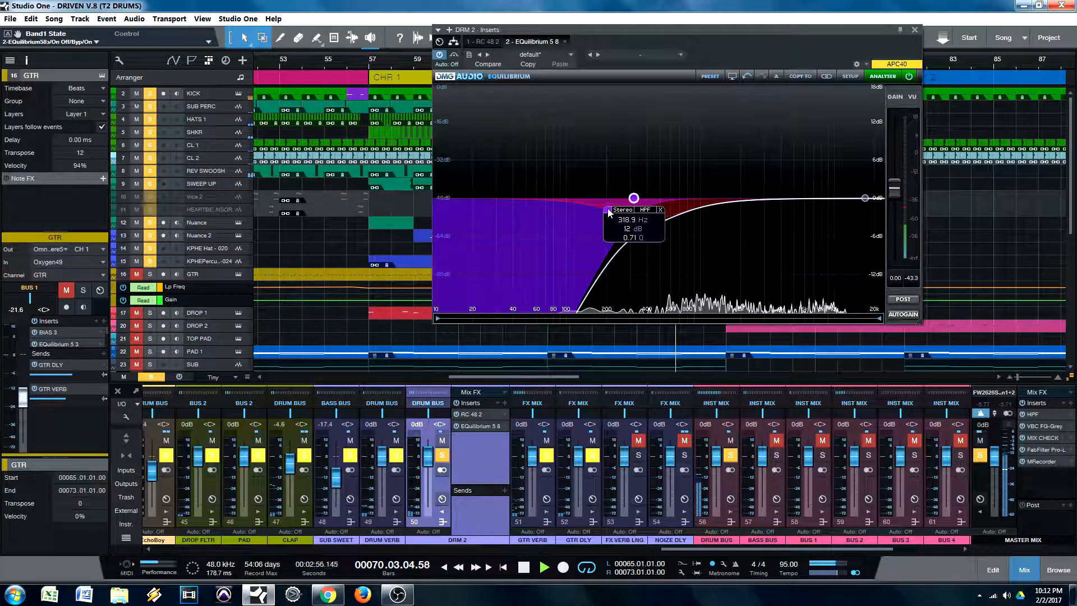
{"action": "left_click", "coordinate": [608, 210]}
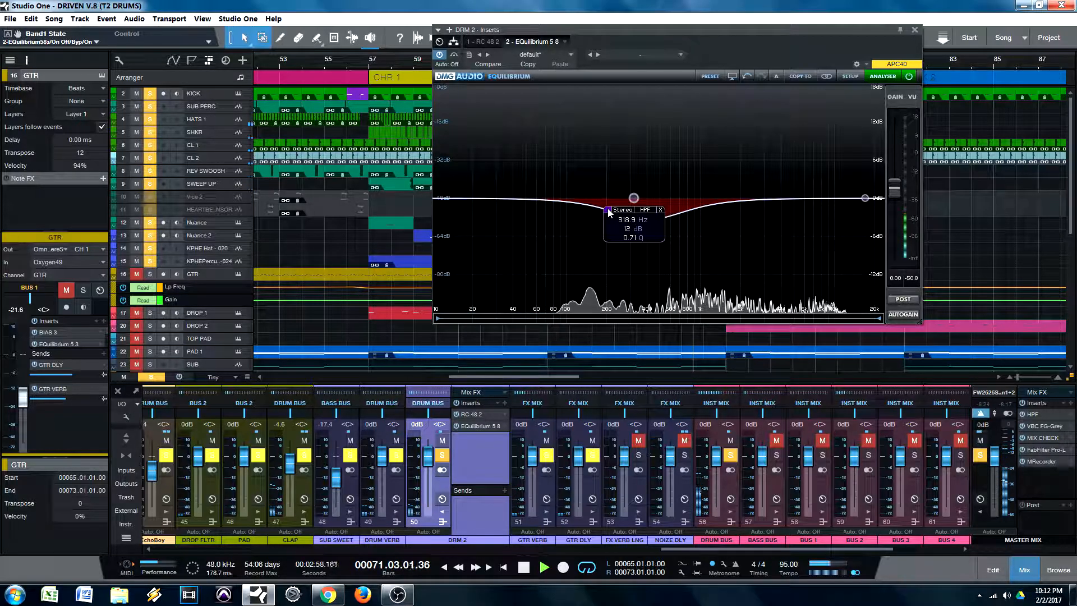
{"action": "left_click", "coordinate": [608, 210]}
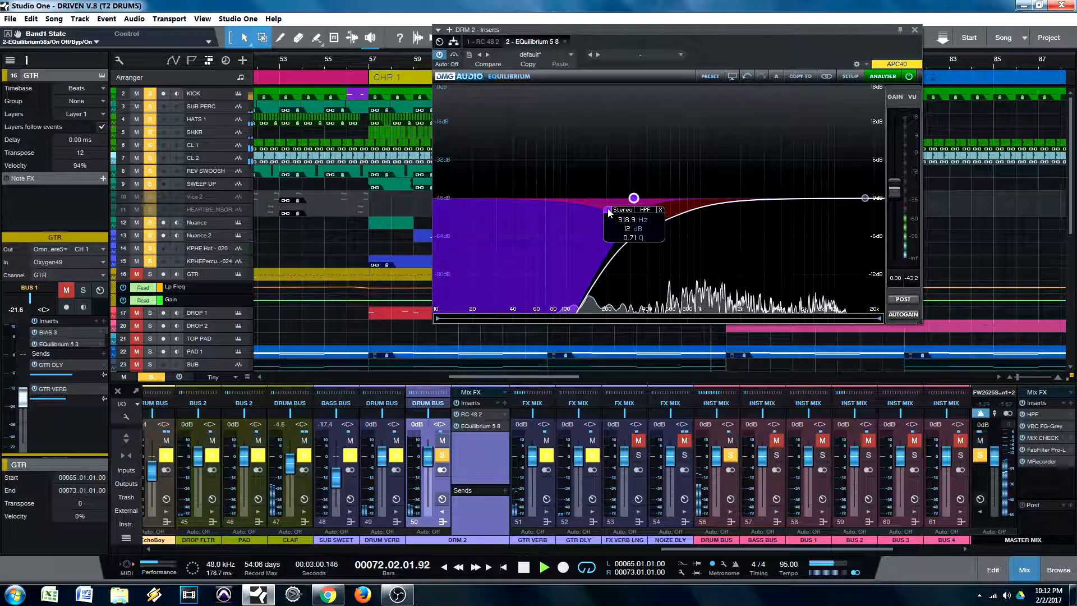
{"action": "key", "text": "space"}
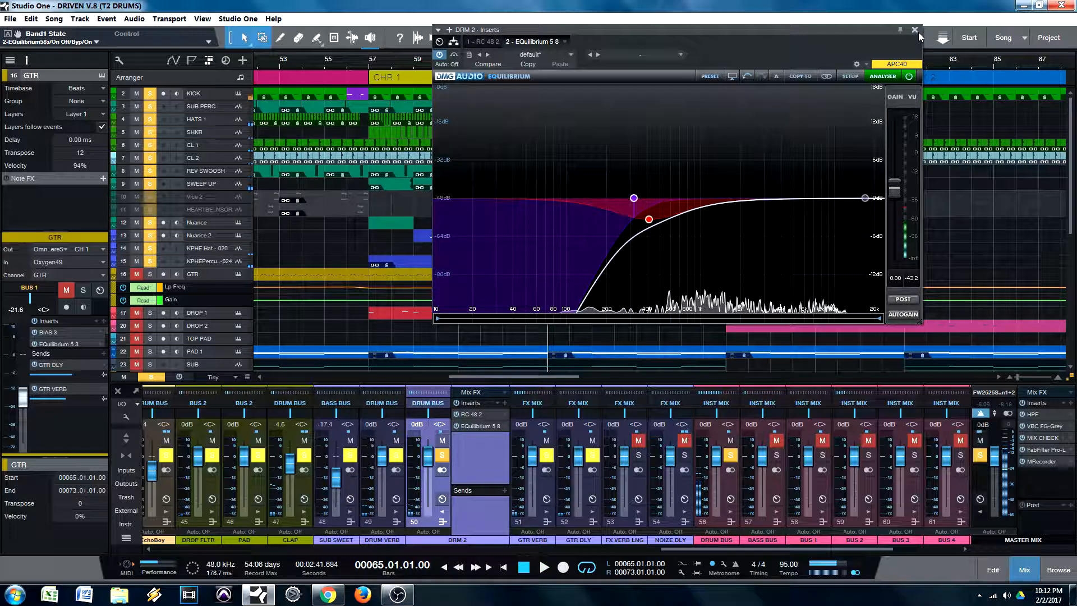